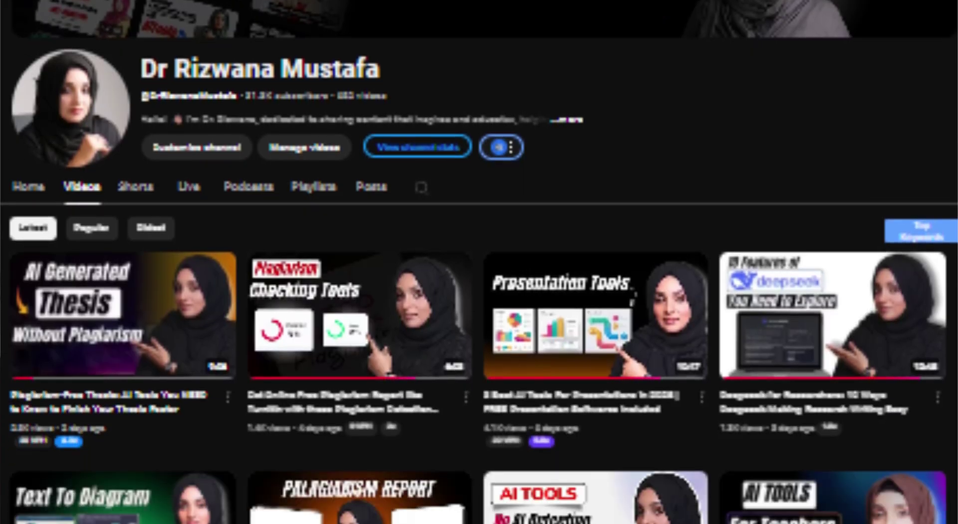
# Scroll down the channel's Videos page through the AI research-writing video thumbnails
pyautogui.scroll(-12, 479, 262)
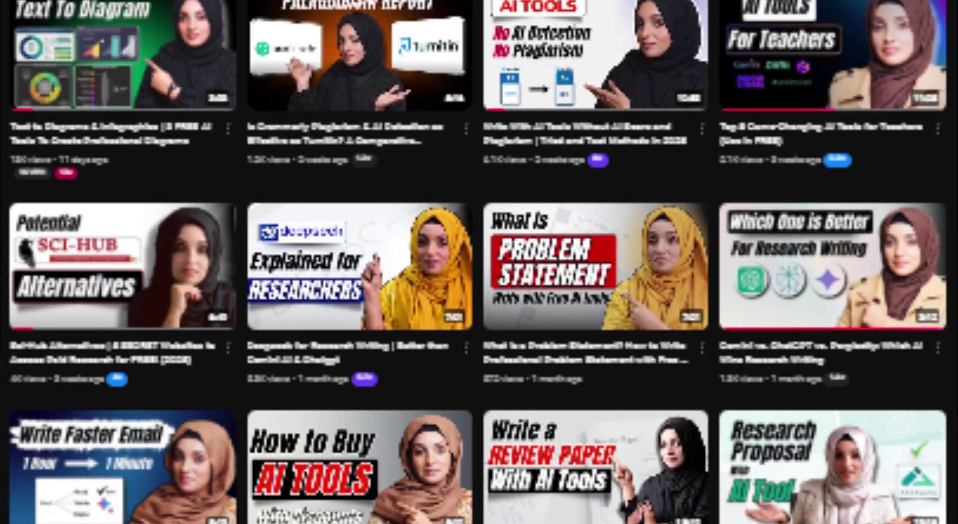
pyautogui.scroll(-12, 479, 262)
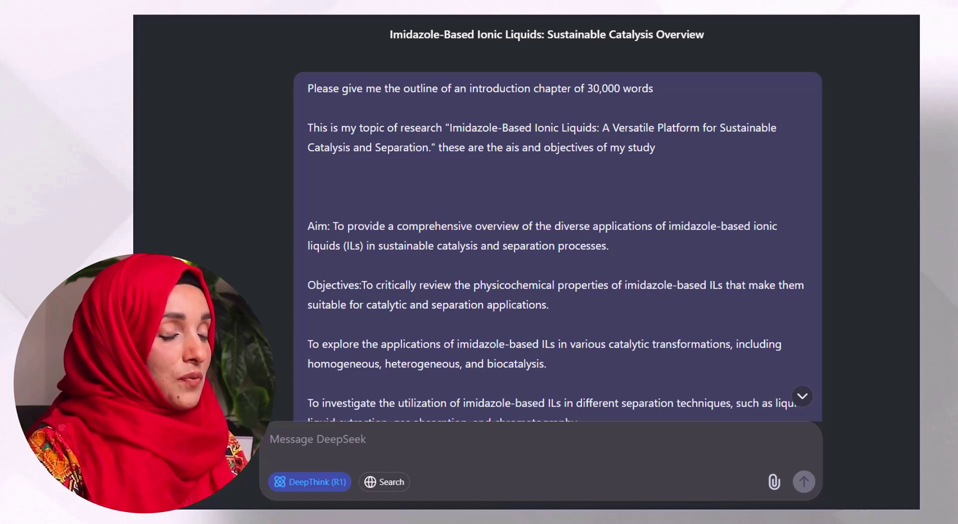
pyautogui.scroll(-5, 557, 234)
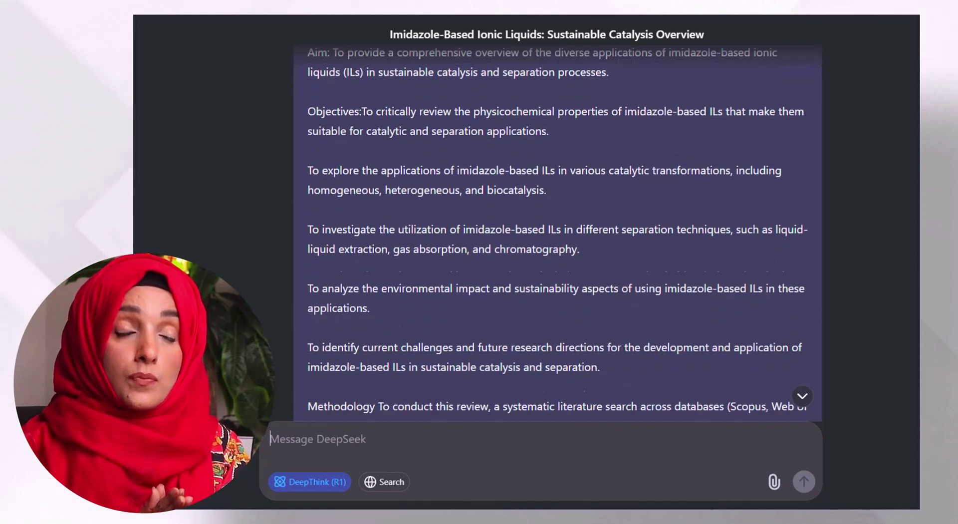
pyautogui.scroll(-2, 558, 234)
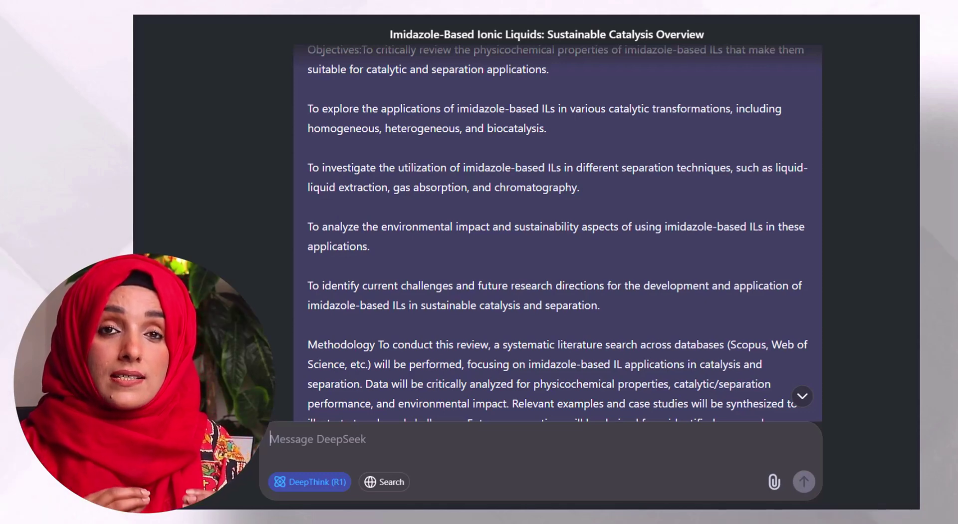
pyautogui.scroll(-1, 558, 235)
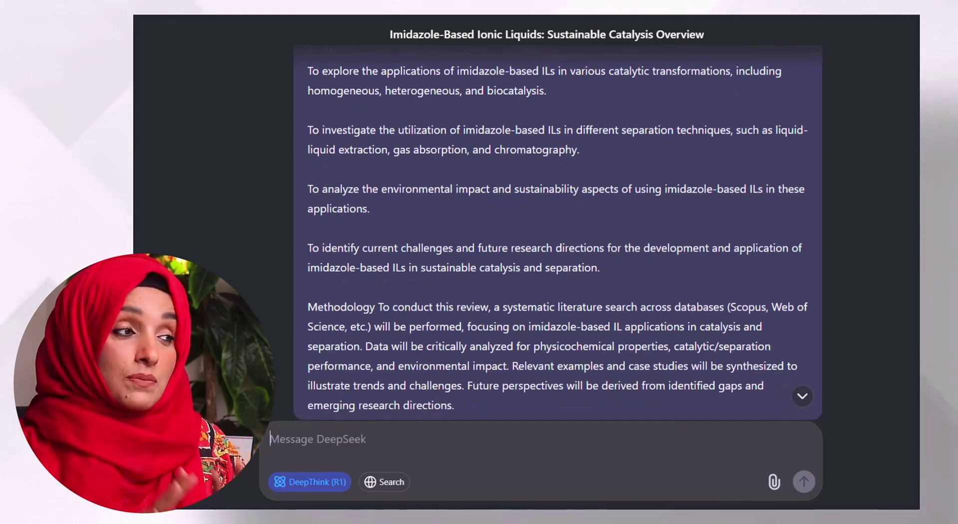
pyautogui.scroll(-1, 557, 235)
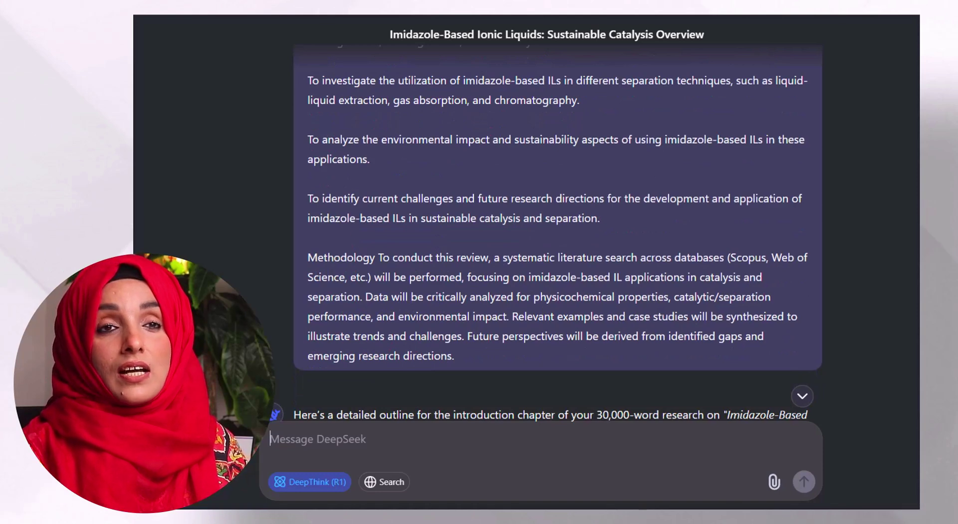
pyautogui.scroll(-1, 557, 234)
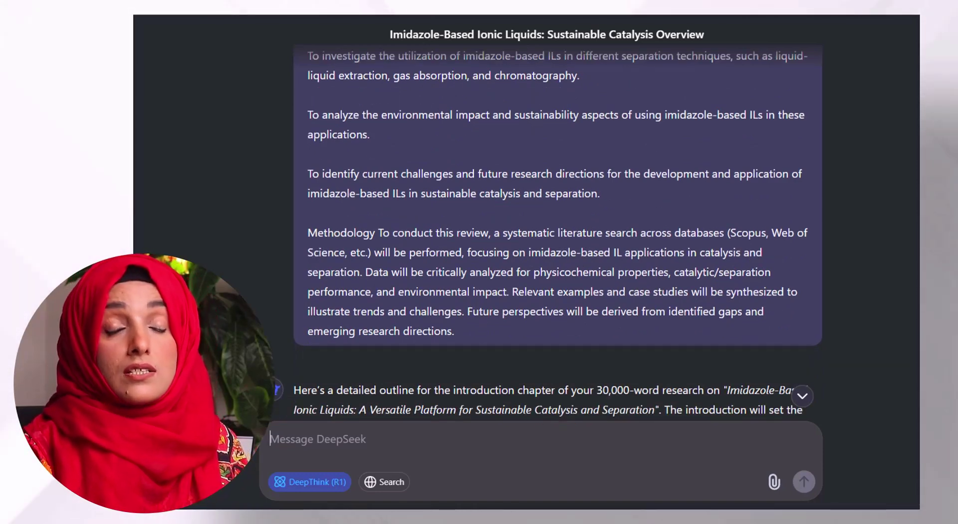
pyautogui.scroll(1, 558, 235)
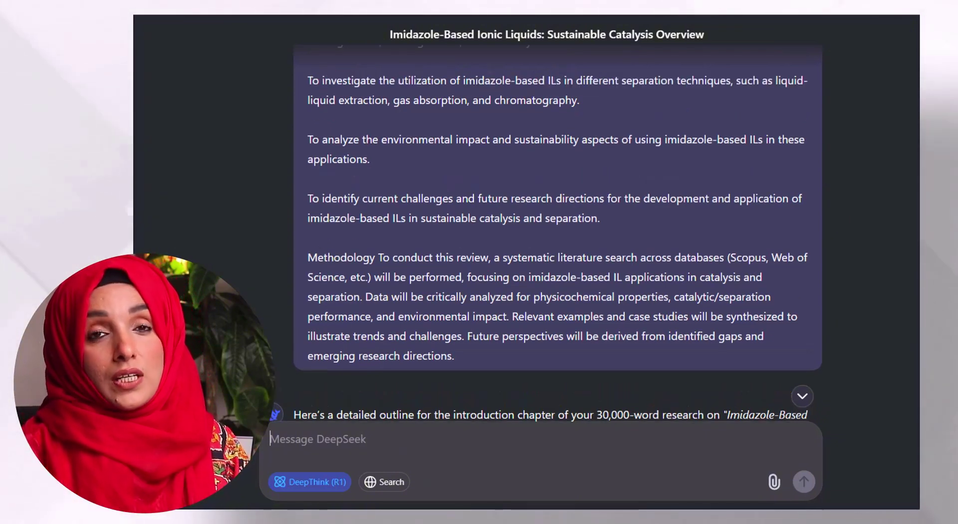
pyautogui.scroll(1, 557, 234)
pyautogui.scroll(2, 558, 234)
pyautogui.scroll(-6, 558, 235)
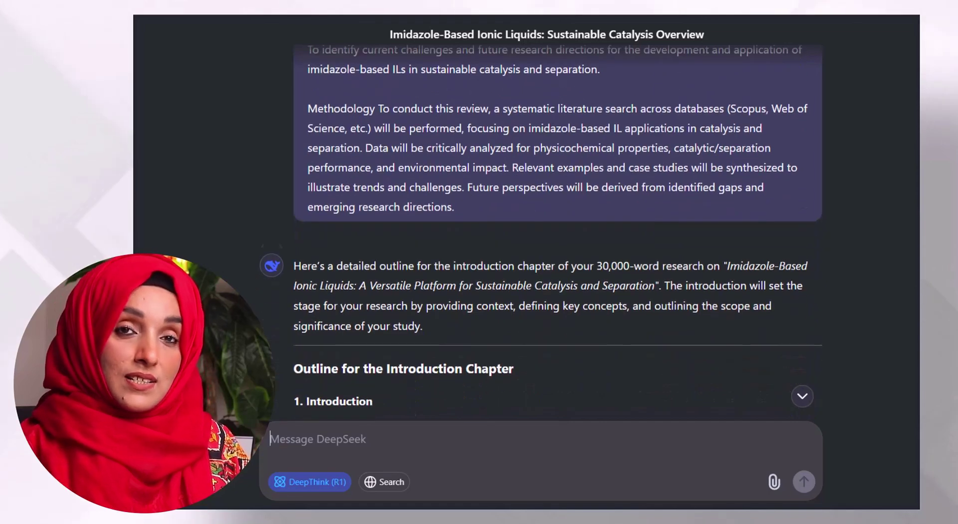
pyautogui.scroll(-3, 557, 235)
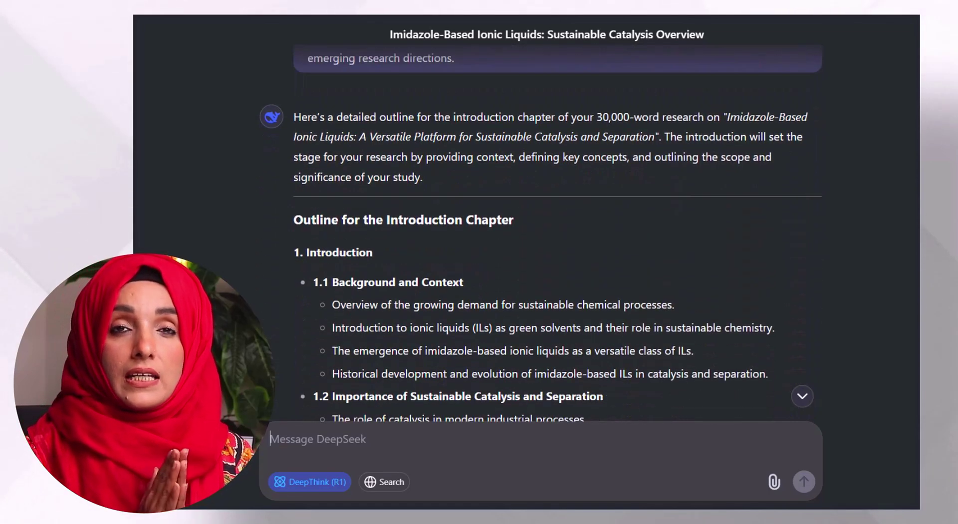
pyautogui.scroll(-1, 558, 235)
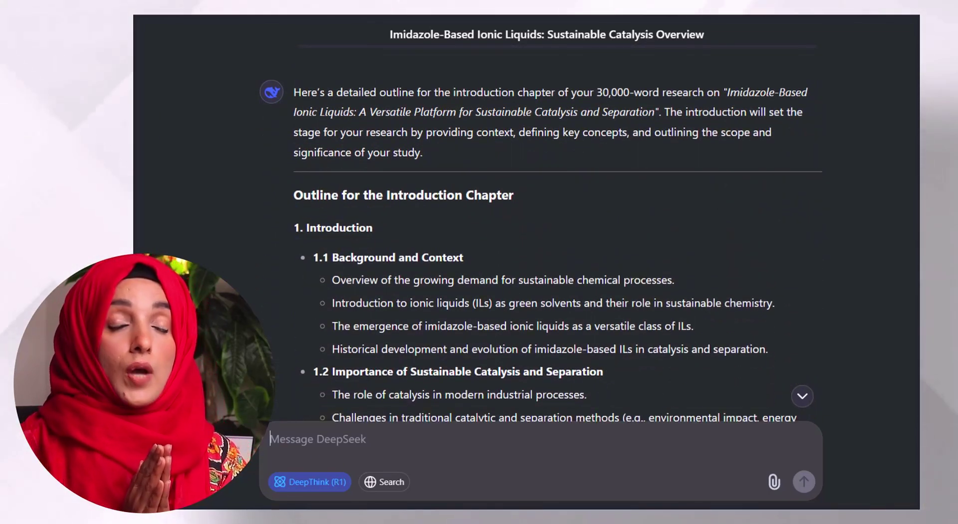
pyautogui.scroll(-1, 558, 235)
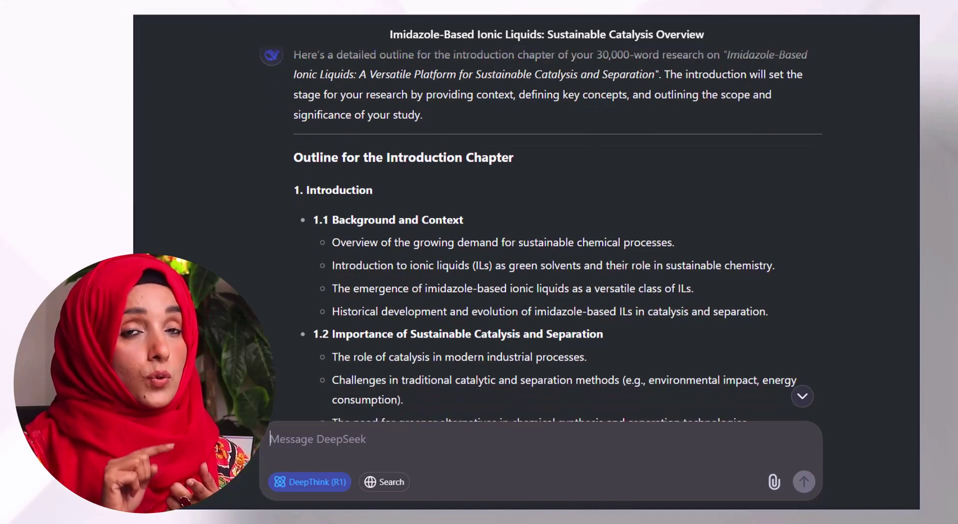
pyautogui.scroll(-1, 557, 235)
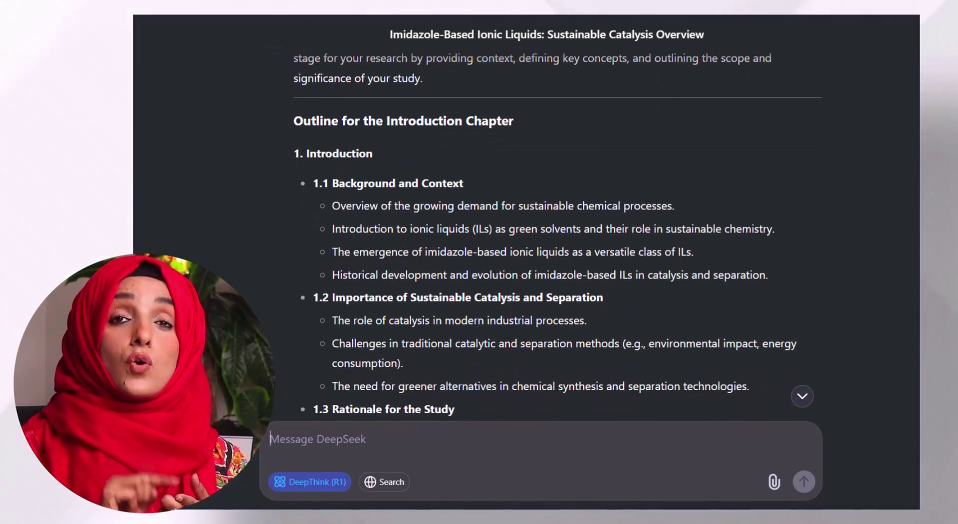
pyautogui.scroll(-2, 557, 235)
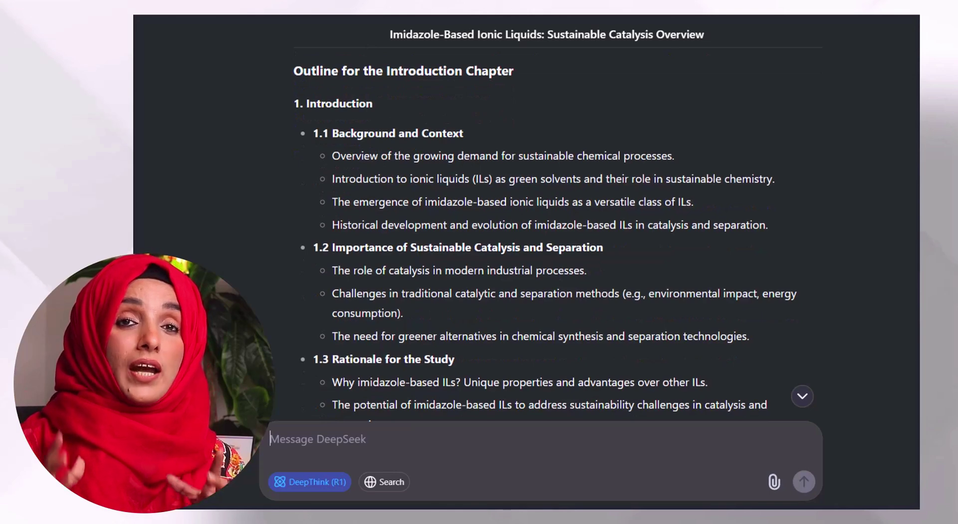
pyautogui.scroll(-1, 558, 235)
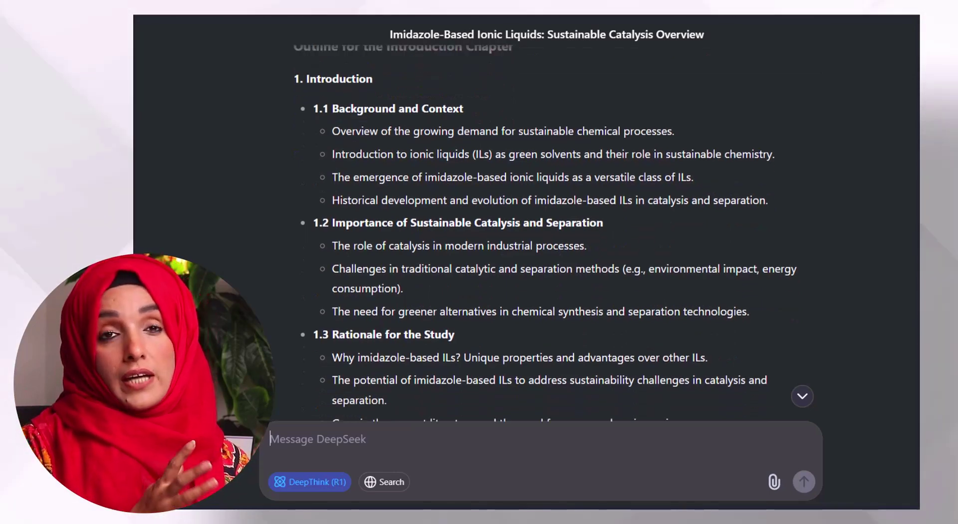
pyautogui.scroll(-3, 558, 235)
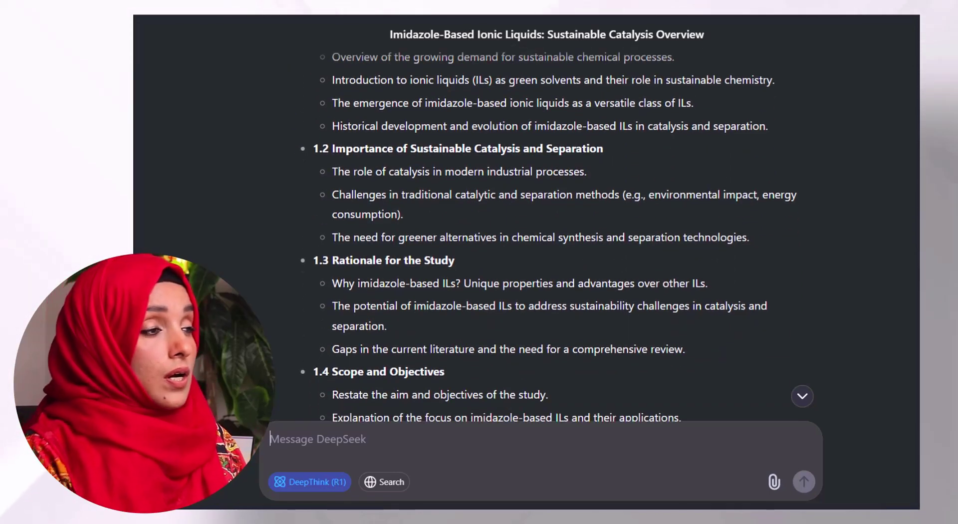
pyautogui.scroll(-4, 557, 235)
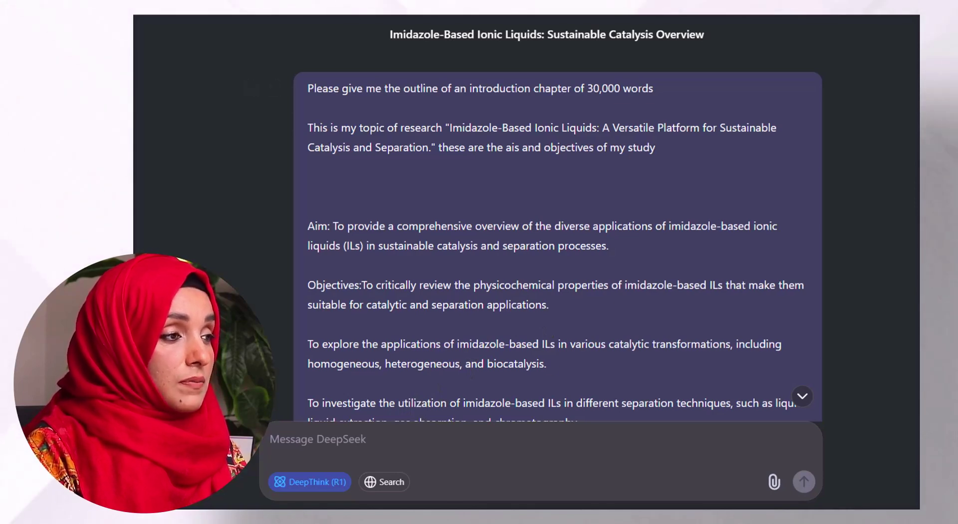
# Scroll through the generated outline to the 1.1 Background and Context points
pyautogui.scroll(-7, 557, 235)
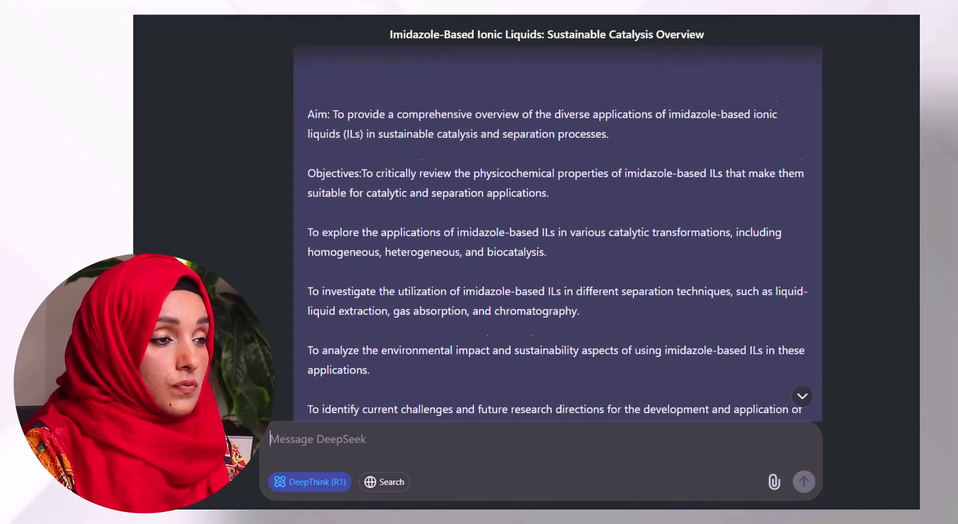
pyautogui.scroll(-1, 557, 235)
pyautogui.scroll(-2, 557, 234)
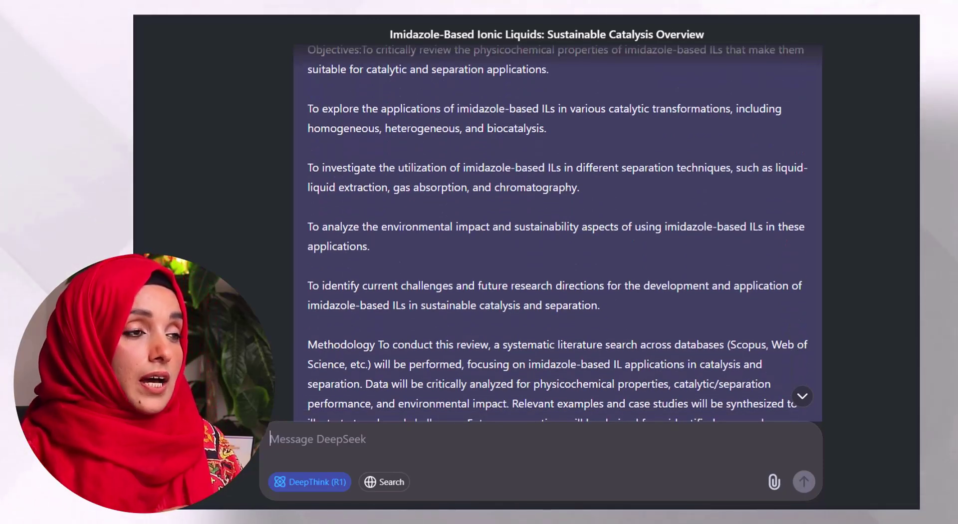
pyautogui.scroll(-2, 558, 235)
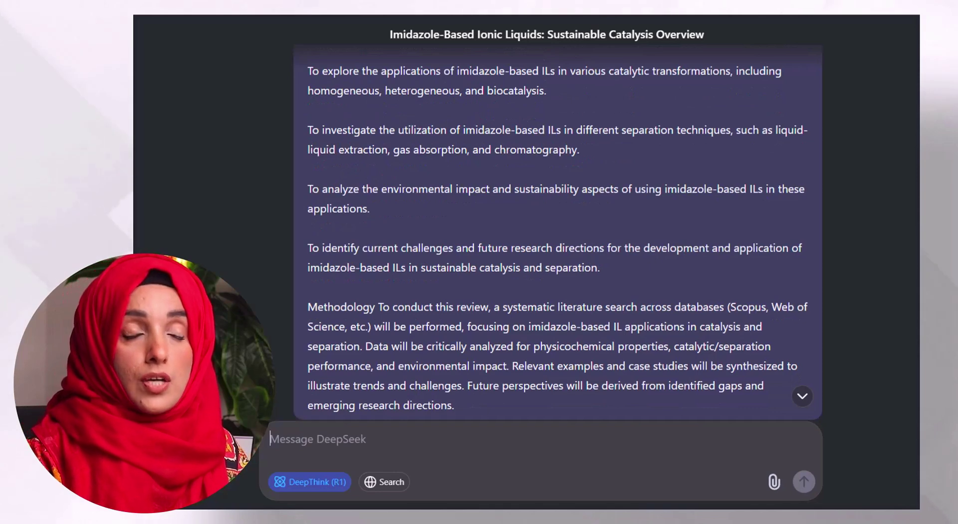
pyautogui.scroll(-3, 557, 234)
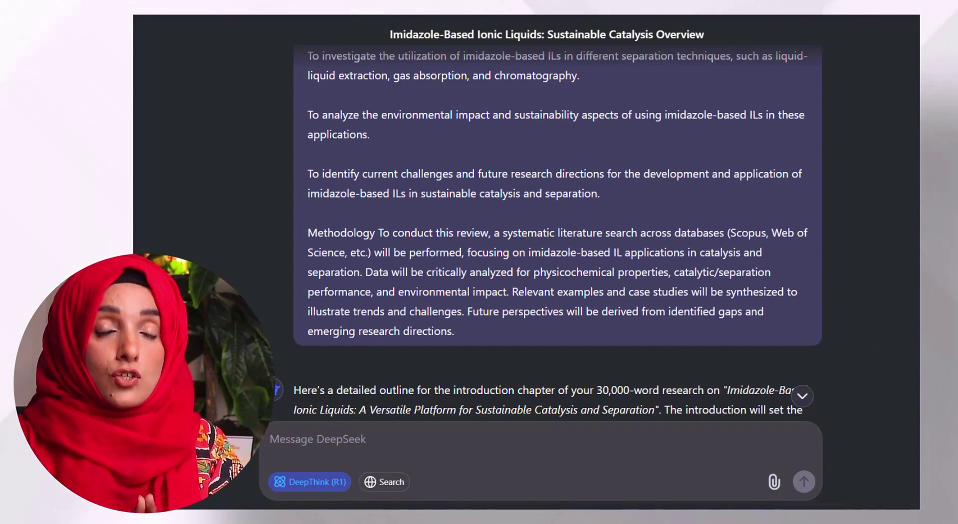
pyautogui.scroll(1, 558, 225)
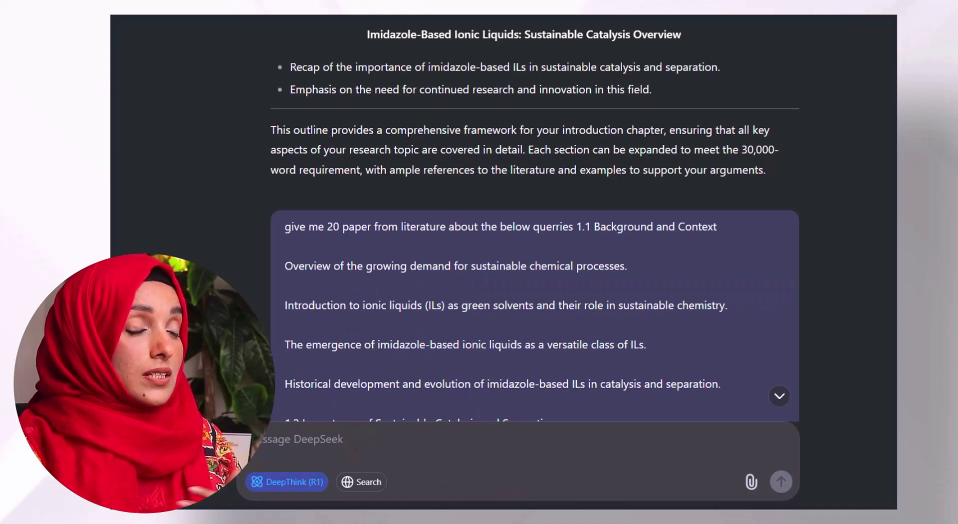
pyautogui.scroll(-1, 534, 300)
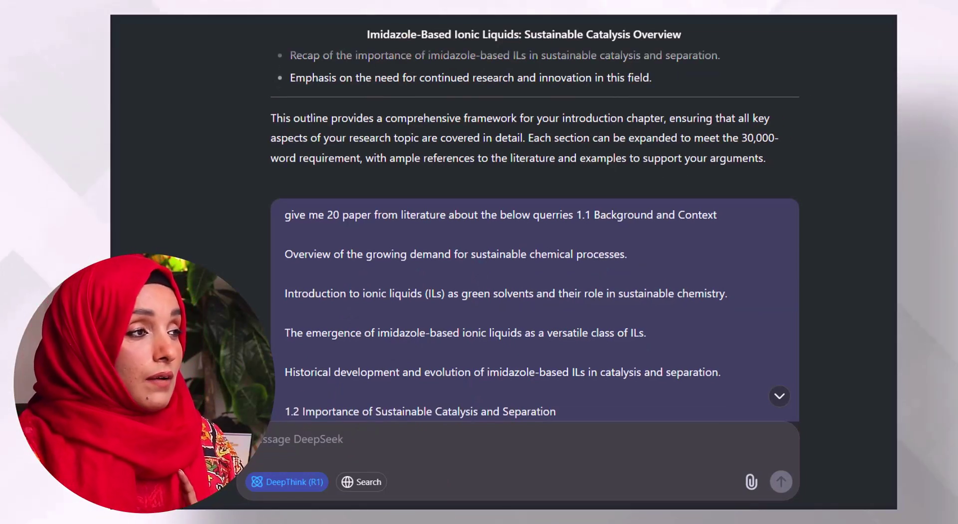
pyautogui.scroll(-3, 534, 299)
pyautogui.scroll(-1, 534, 299)
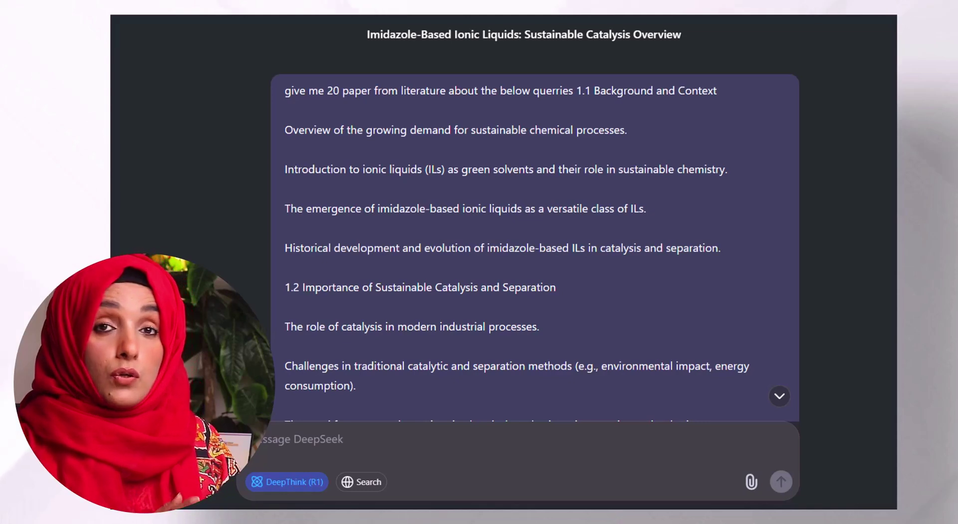
pyautogui.scroll(-8, 534, 250)
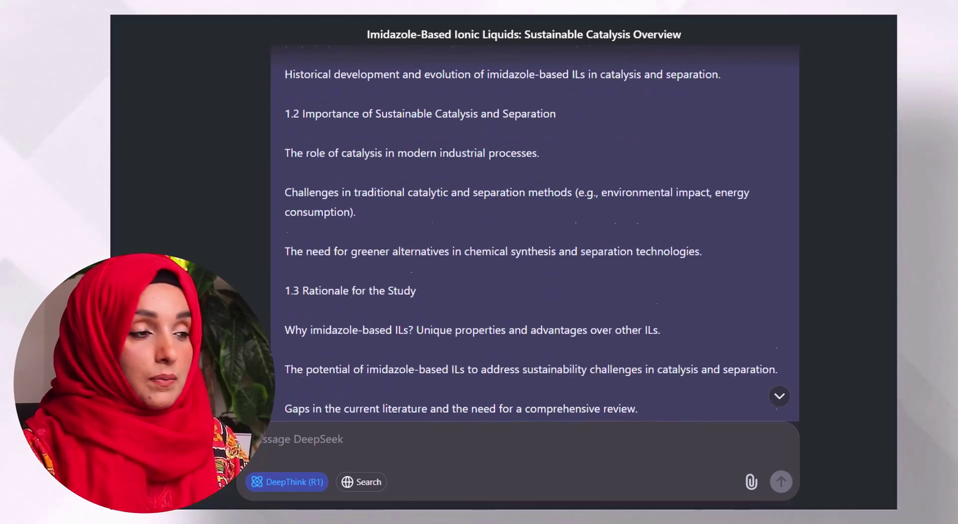
pyautogui.scroll(-10, 534, 249)
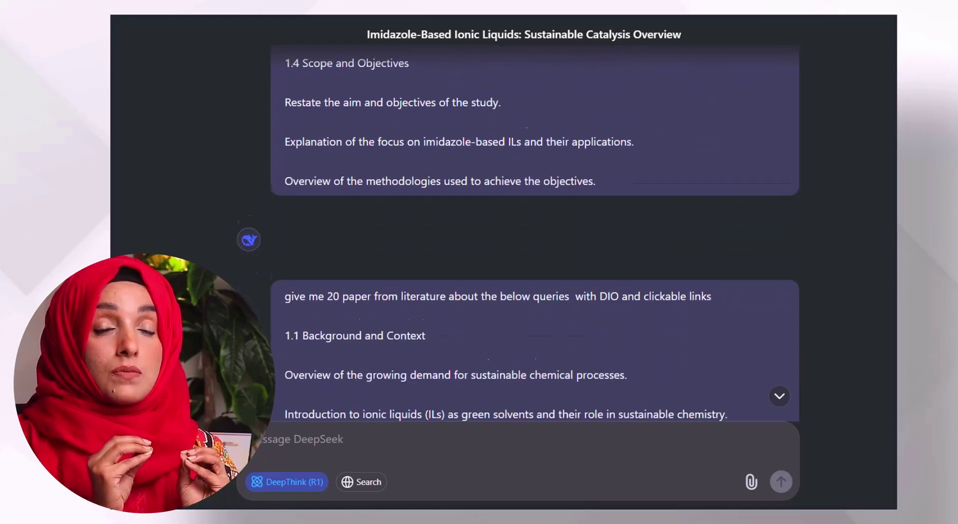
pyautogui.scroll(-10, 534, 250)
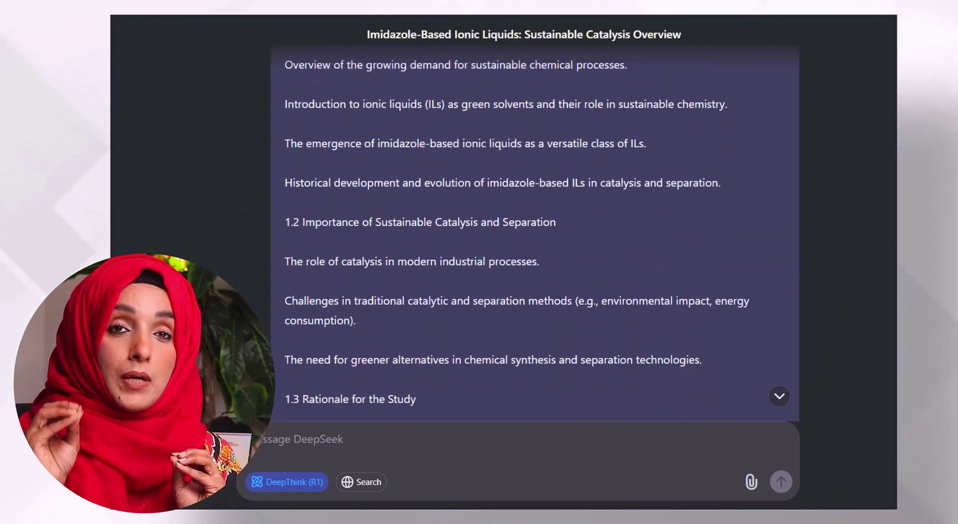
pyautogui.scroll(-10, 534, 249)
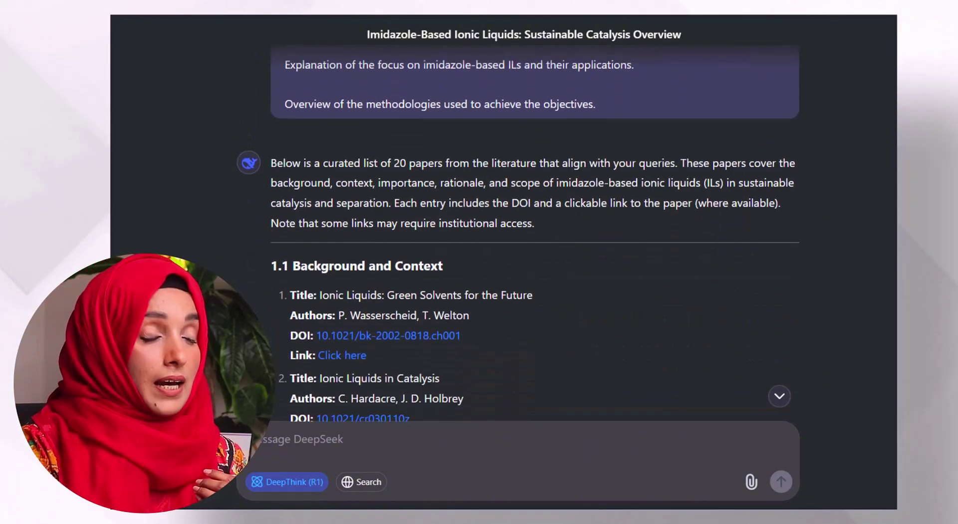
pyautogui.scroll(-3, 534, 249)
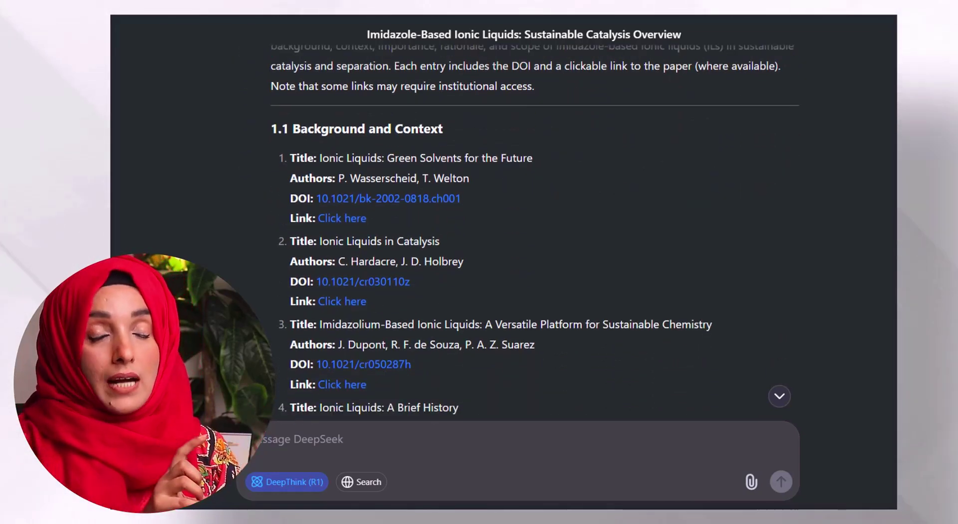
pyautogui.scroll(-1, 535, 232)
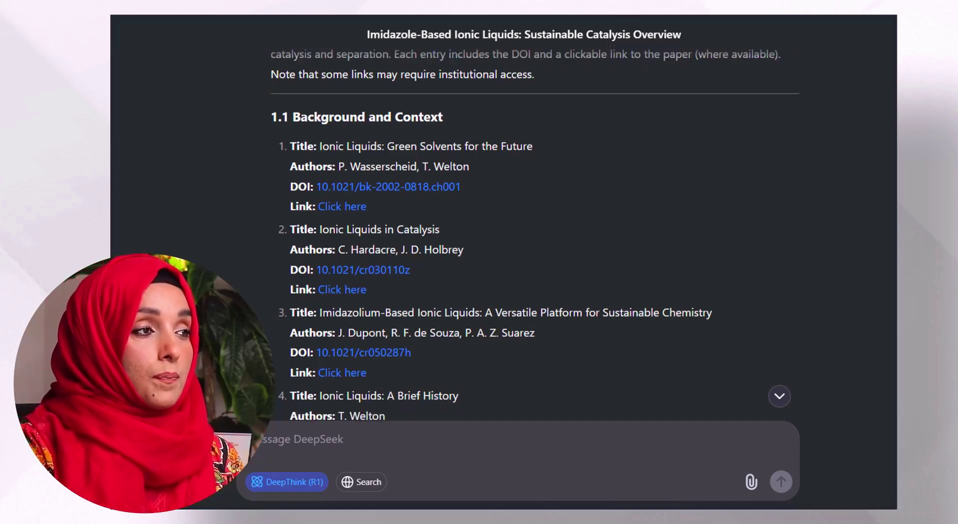
pyautogui.scroll(-3, 535, 233)
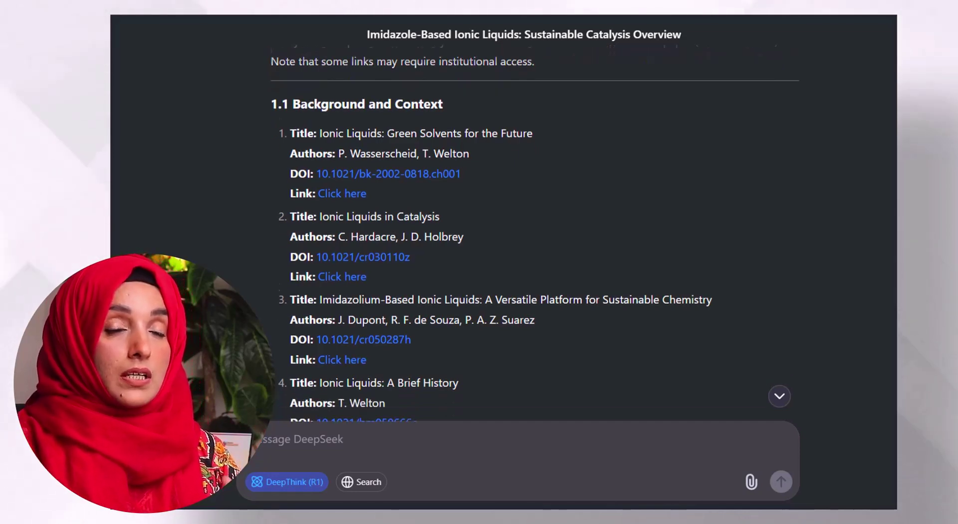
pyautogui.scroll(-5, 535, 233)
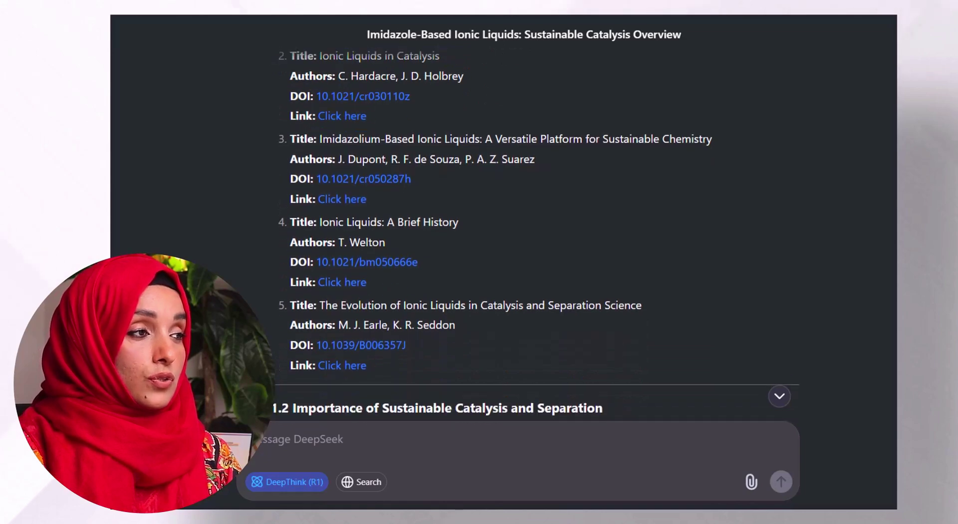
pyautogui.scroll(-3, 535, 233)
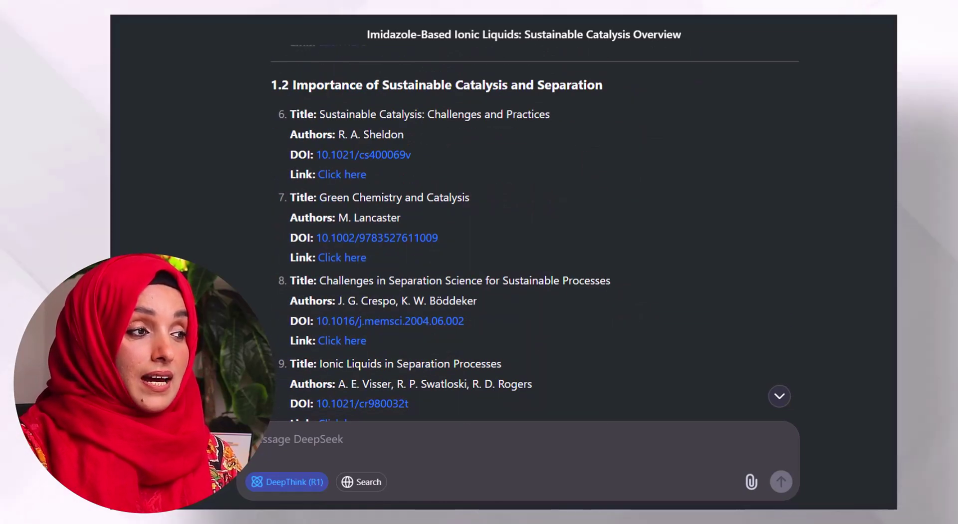
pyautogui.scroll(-5, 535, 232)
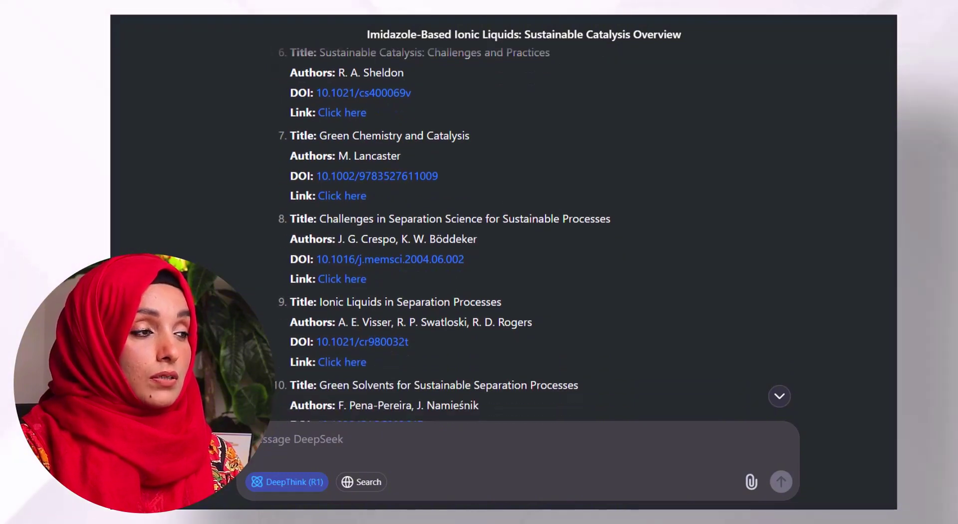
pyautogui.scroll(-4, 536, 233)
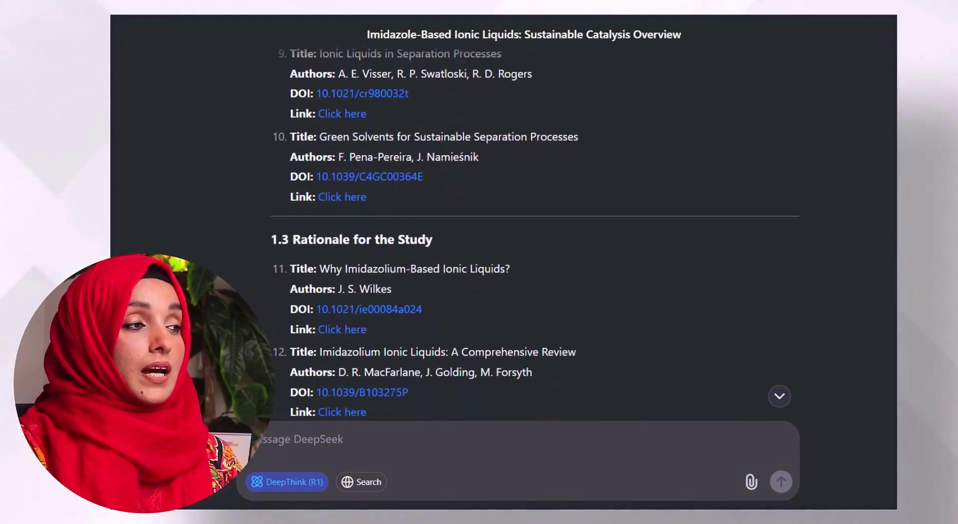
pyautogui.scroll(-1, 535, 233)
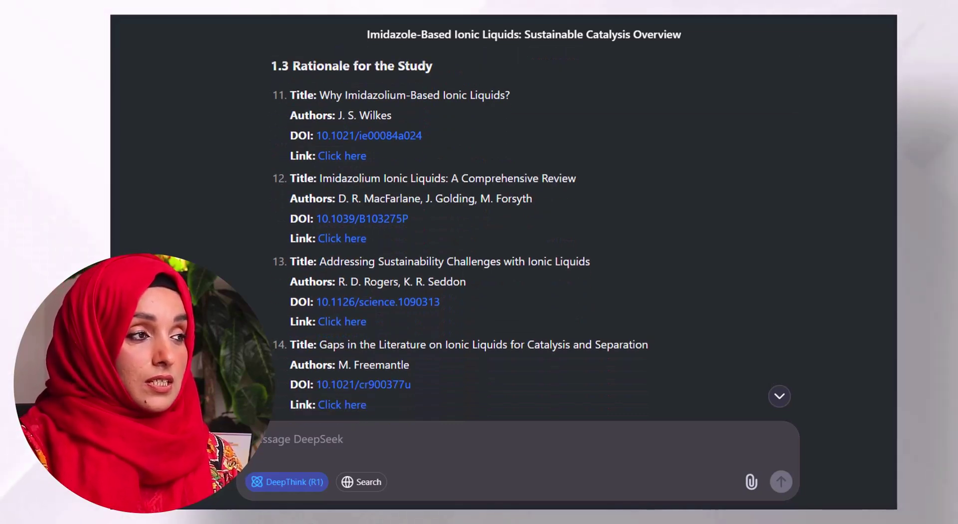
pyautogui.scroll(-4, 535, 232)
pyautogui.scroll(-5, 535, 233)
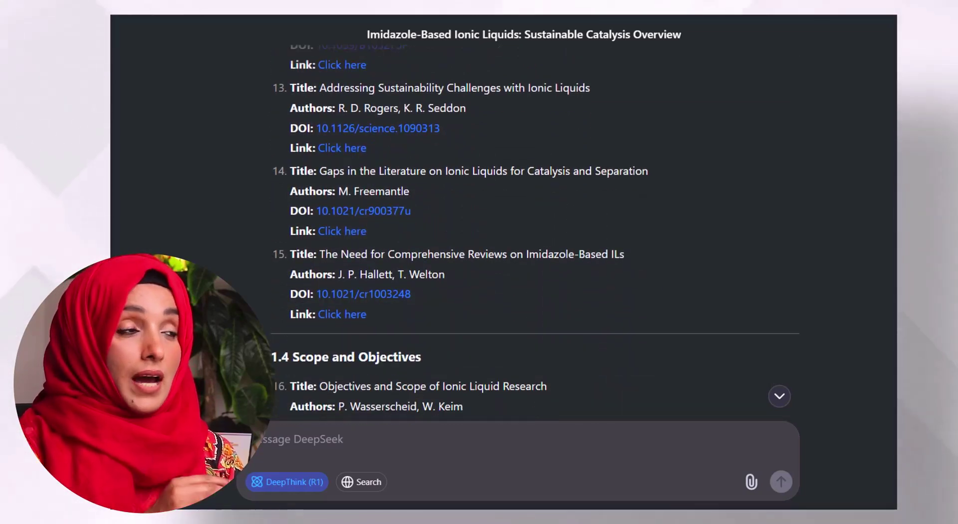
pyautogui.scroll(-3, 535, 232)
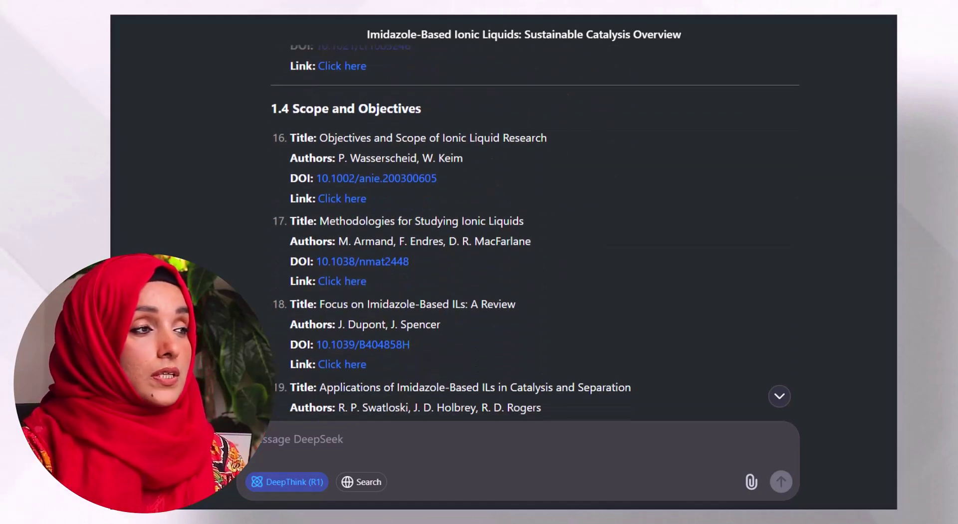
pyautogui.scroll(-4, 535, 232)
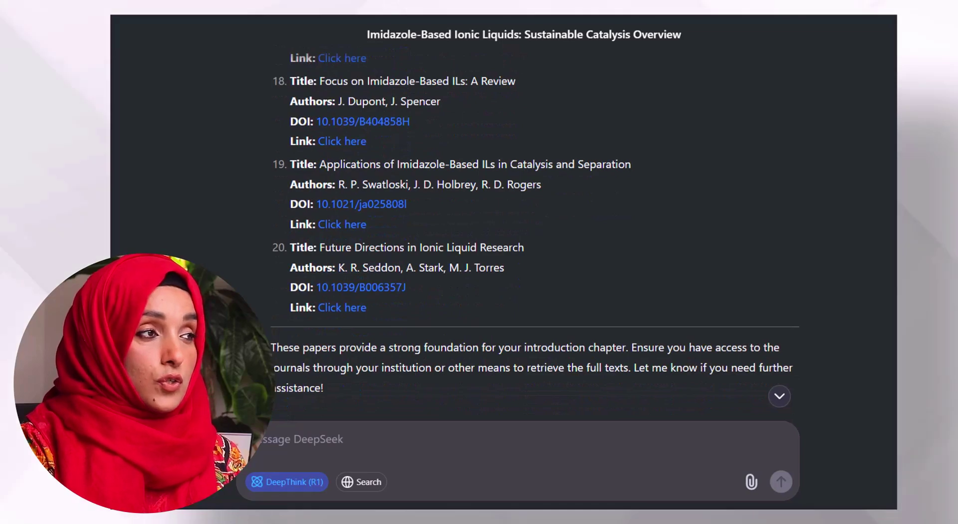
pyautogui.scroll(20, 535, 232)
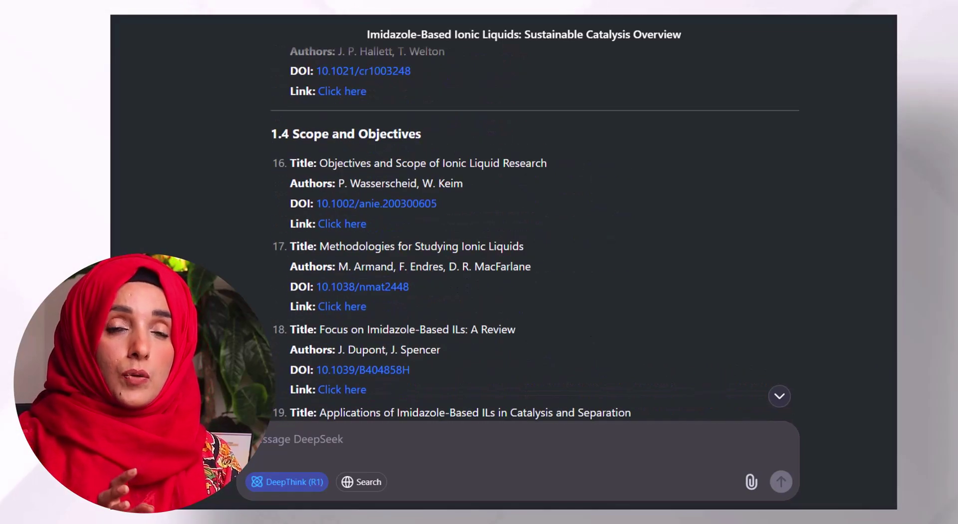
pyautogui.scroll(15, 535, 233)
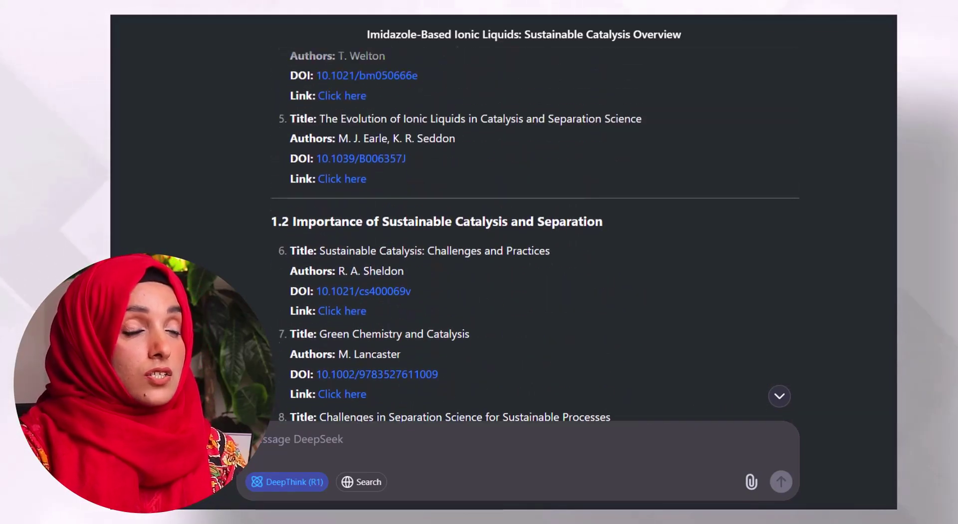
pyautogui.scroll(1, 518, 211)
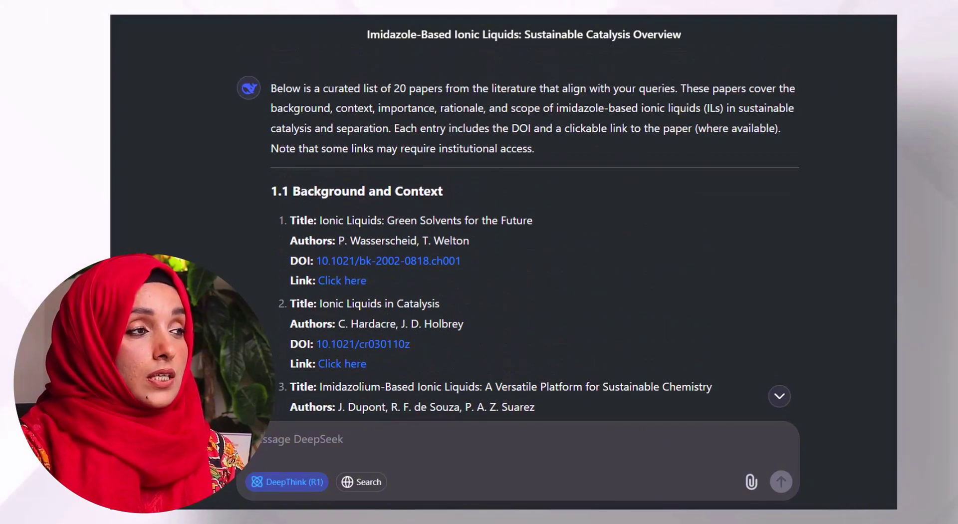
# Open the first paper's DOI link and scroll through the paper to verify it
pyautogui.click(439, 265)
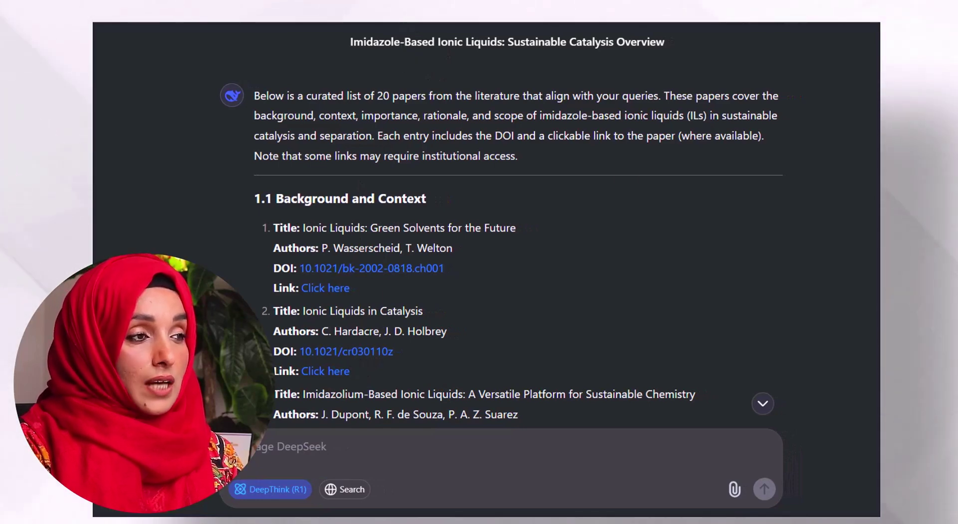
pyautogui.scroll(-2, 502, 249)
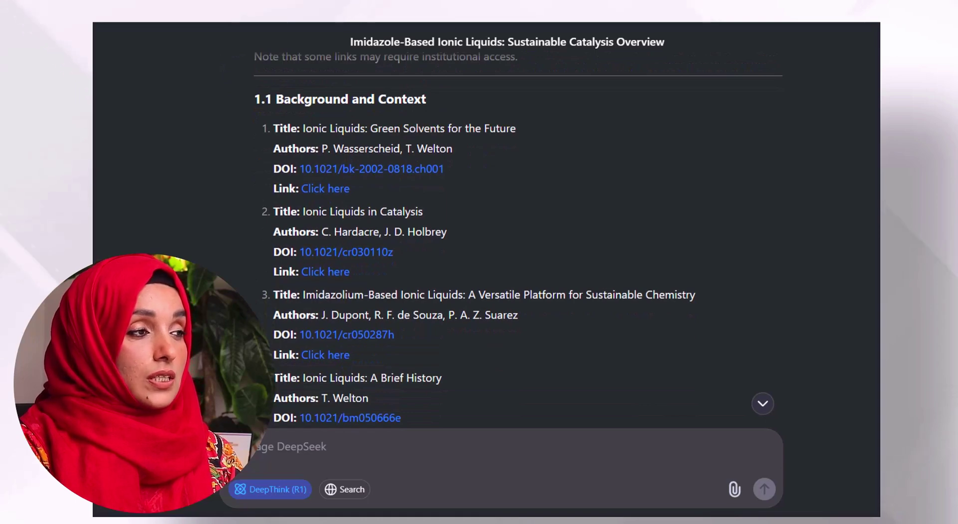
pyautogui.scroll(-3, 502, 249)
pyautogui.scroll(-4, 502, 250)
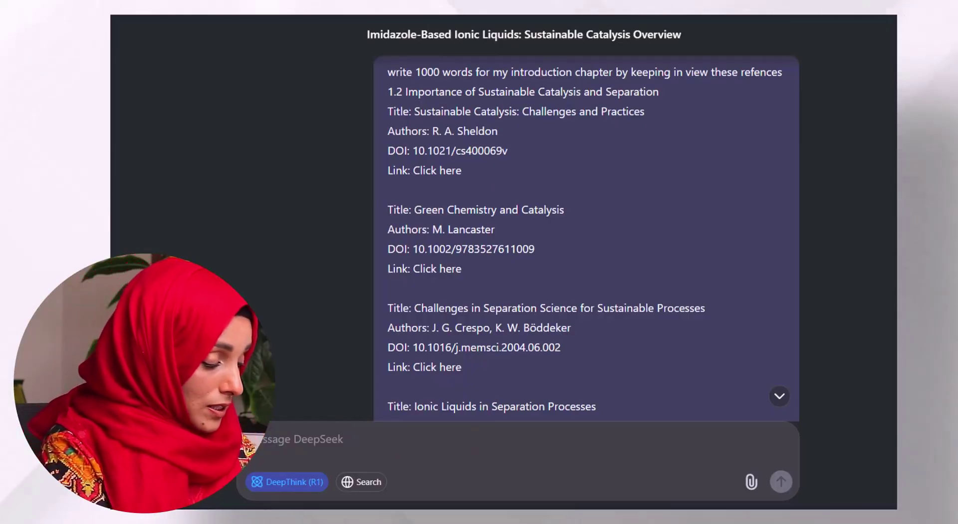
# Scroll past the pasted references to the introduction on sustainable catalysis and separation
pyautogui.scroll(-4, 586, 234)
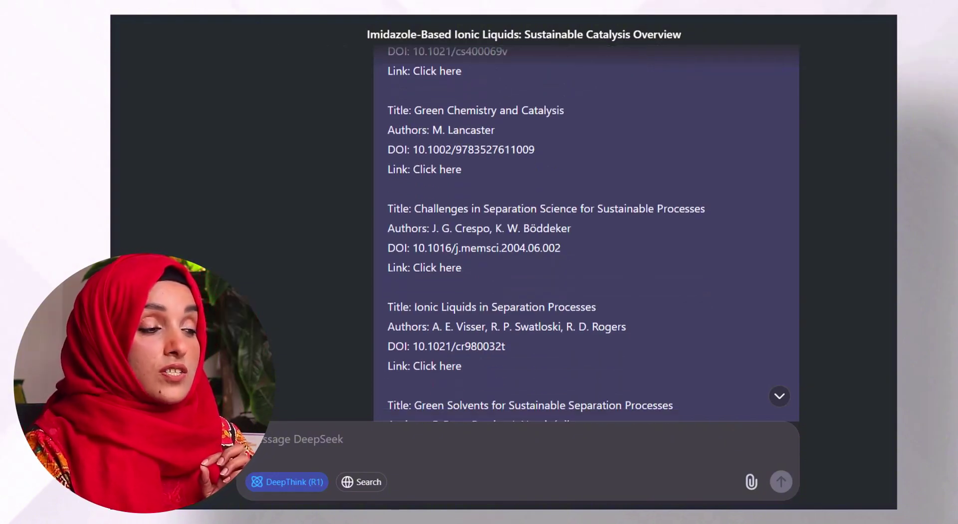
pyautogui.scroll(-1, 587, 235)
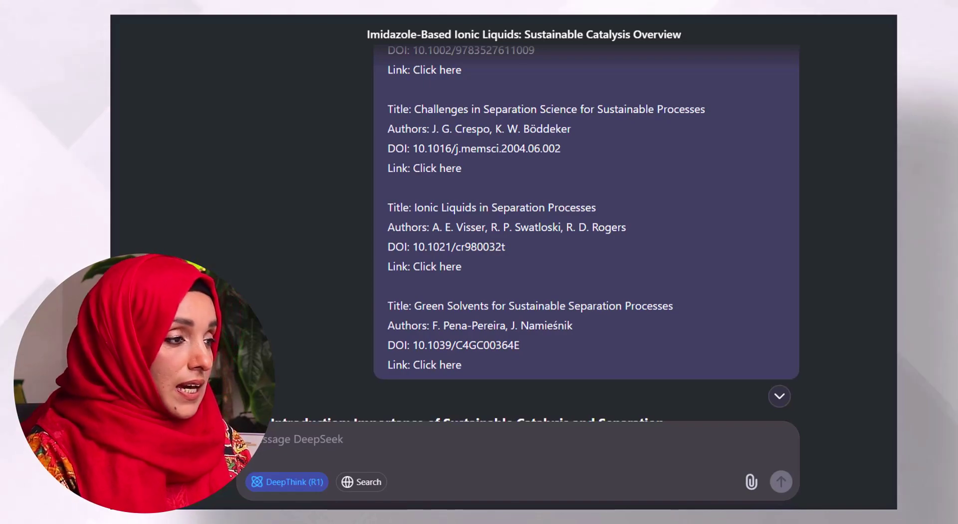
pyautogui.scroll(-1, 586, 235)
pyautogui.scroll(-3, 586, 235)
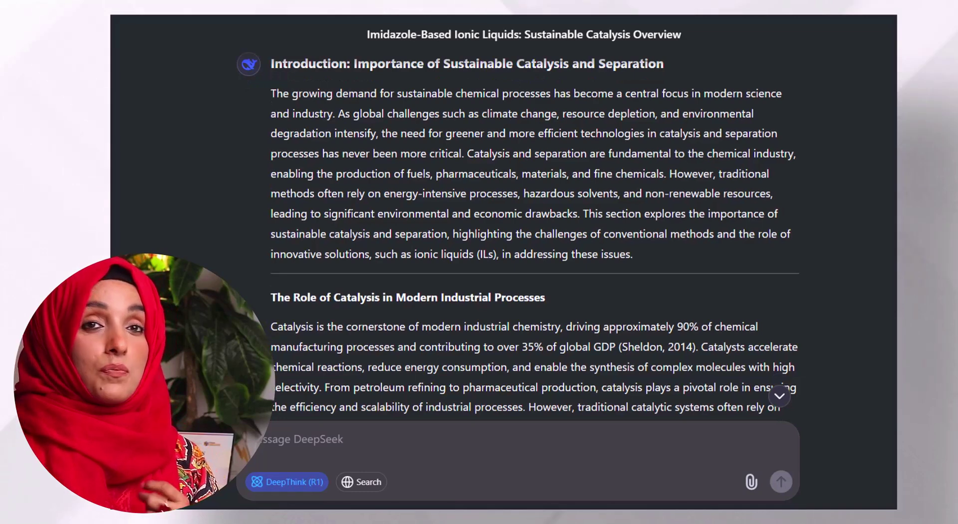
pyautogui.scroll(-1, 534, 225)
pyautogui.scroll(-1, 534, 224)
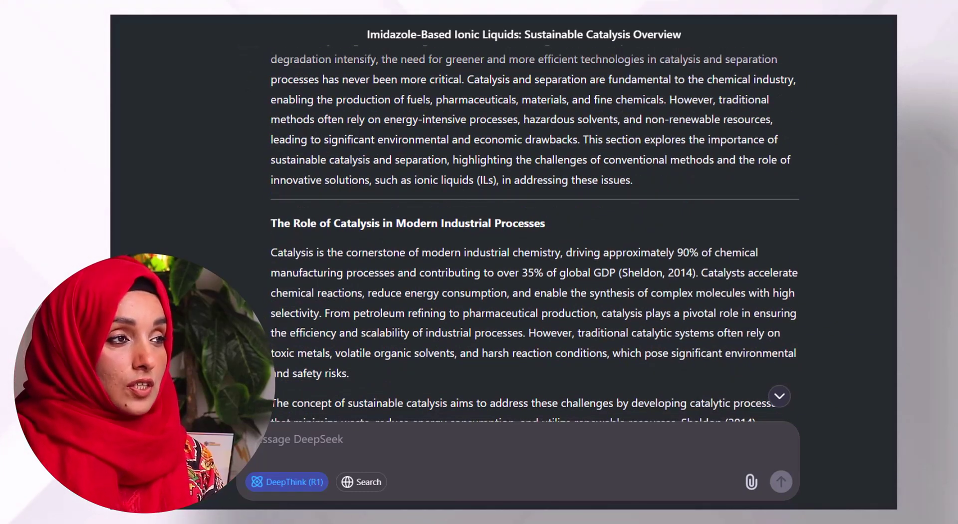
pyautogui.scroll(-2, 534, 225)
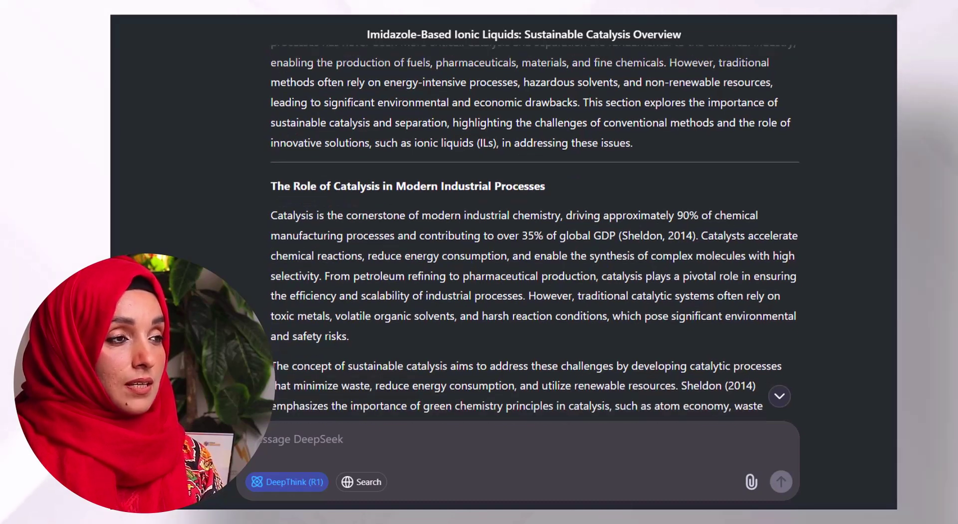
pyautogui.scroll(-1, 534, 224)
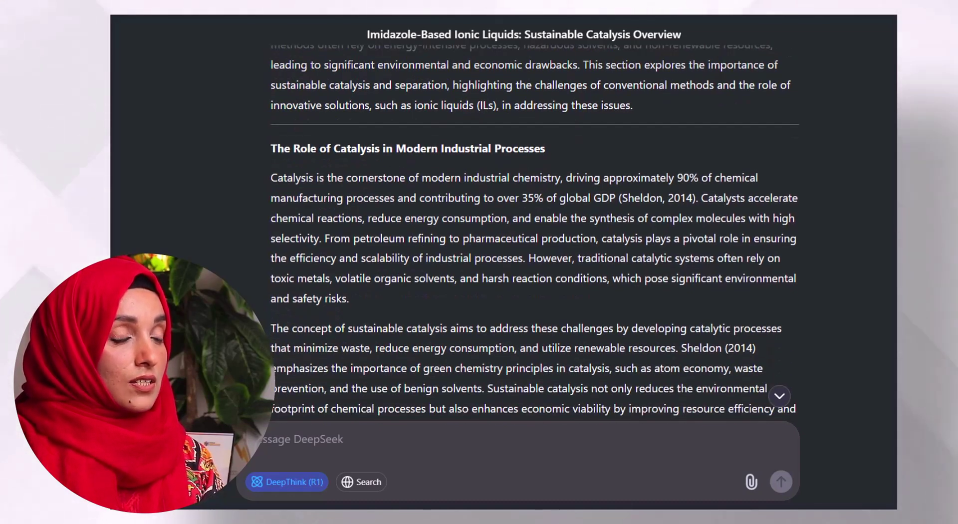
pyautogui.scroll(-4, 534, 225)
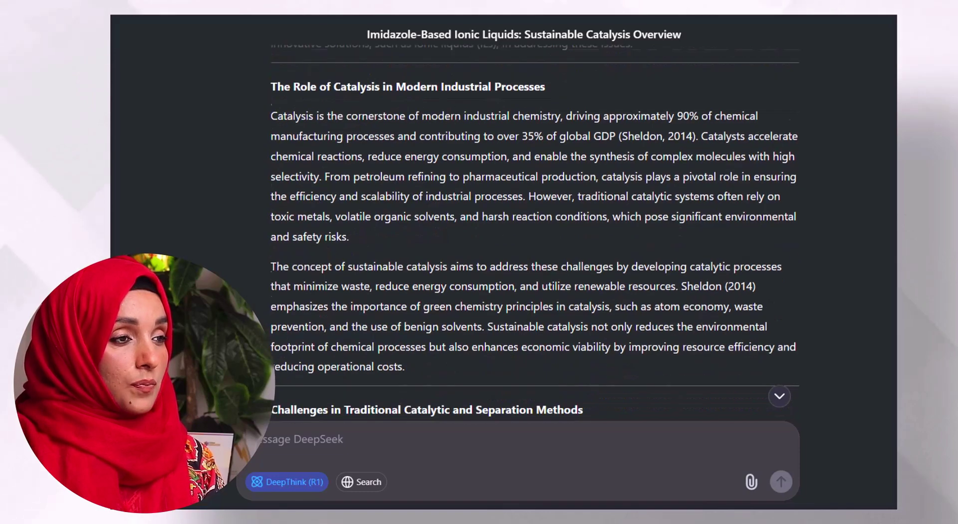
pyautogui.scroll(-3, 534, 225)
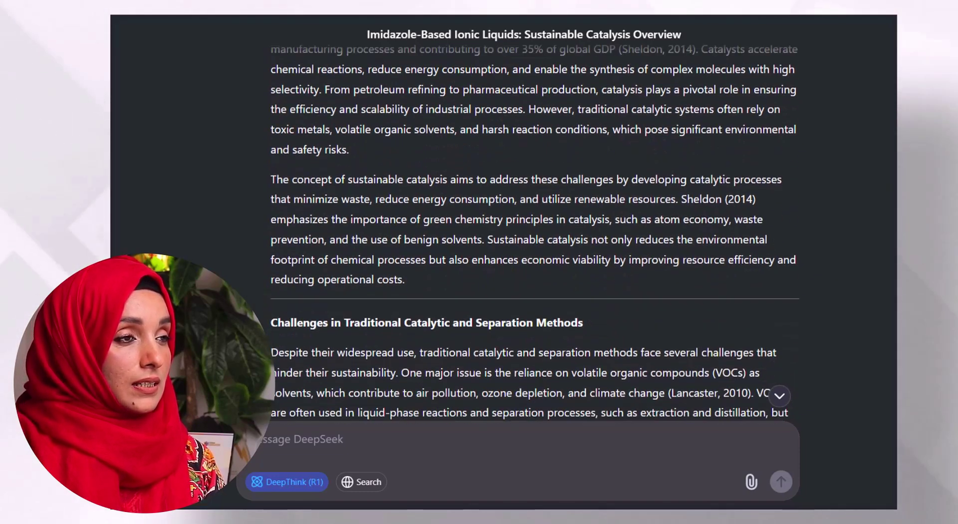
pyautogui.scroll(-1, 534, 224)
pyautogui.scroll(-6, 534, 224)
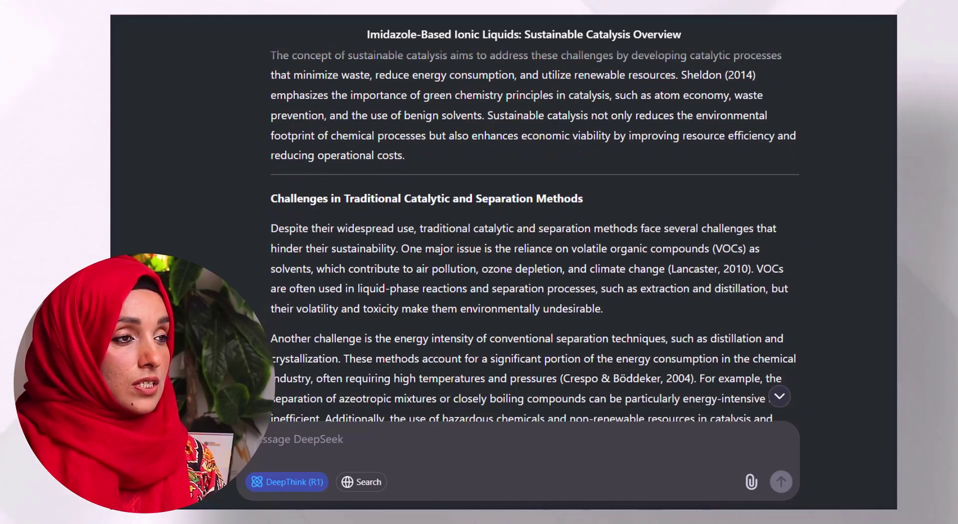
pyautogui.scroll(-1, 534, 225)
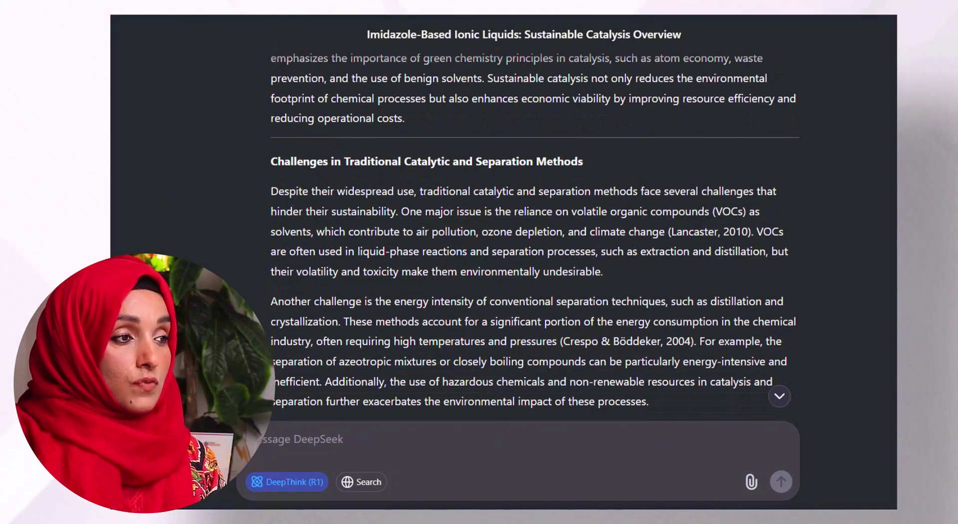
pyautogui.scroll(-1, 534, 224)
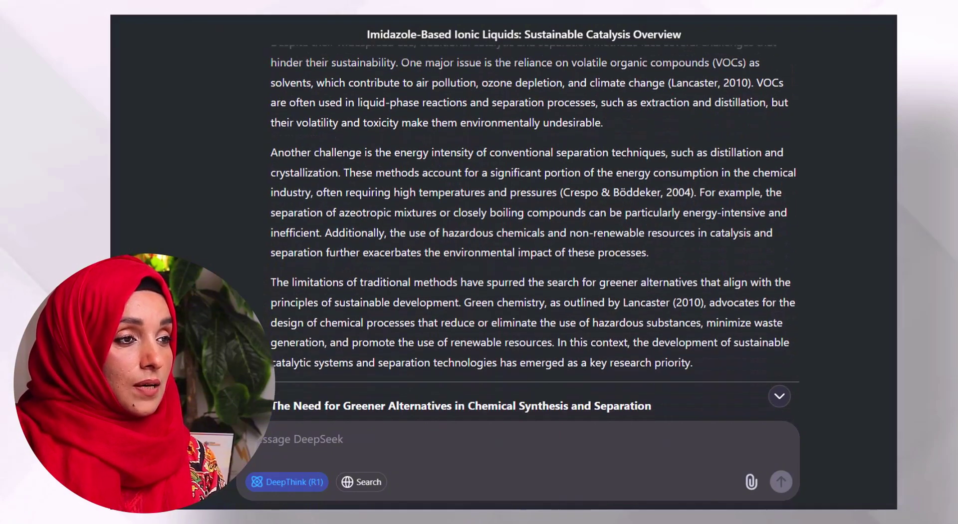
pyautogui.scroll(-1, 534, 224)
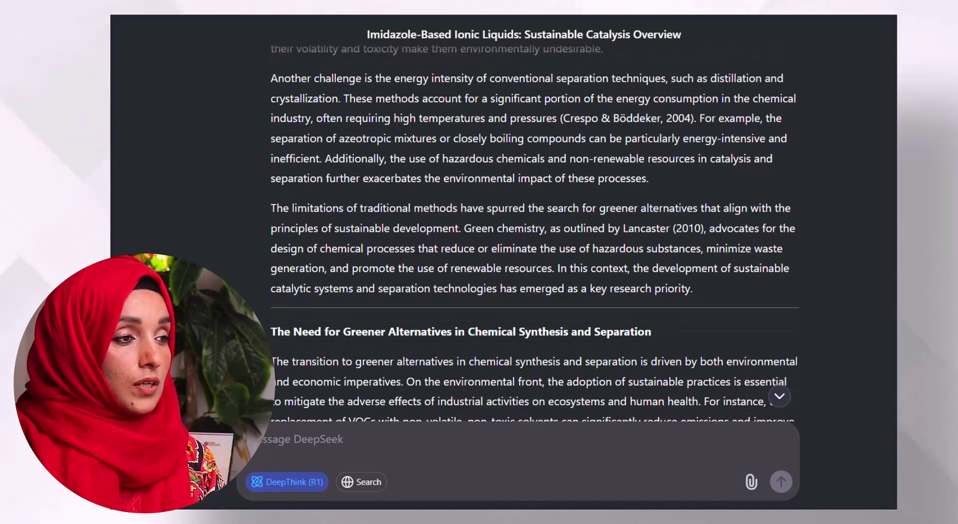
pyautogui.scroll(-2, 534, 225)
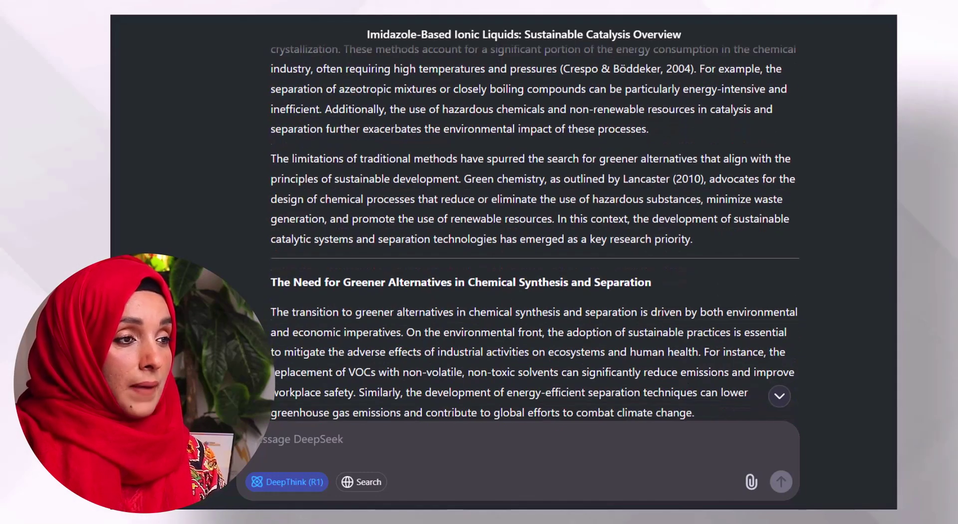
pyautogui.scroll(-5, 534, 224)
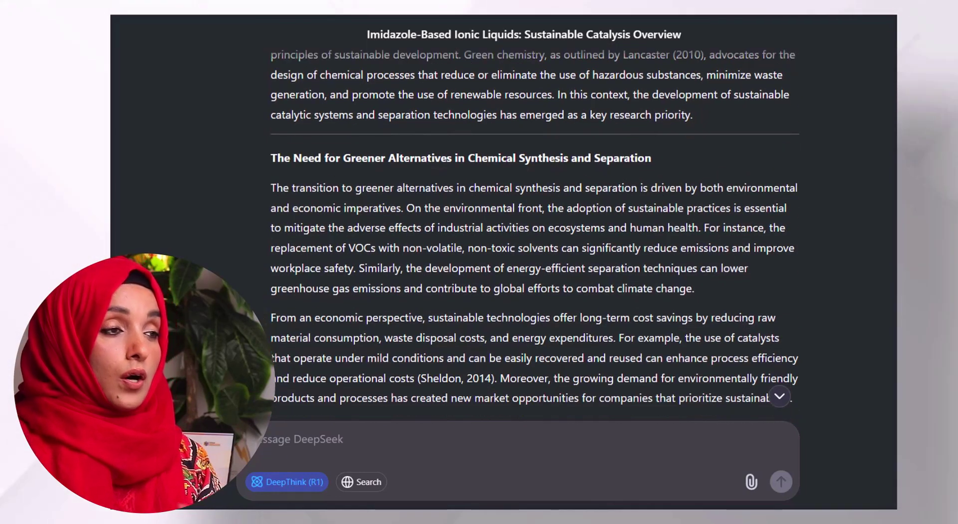
pyautogui.scroll(-1, 534, 225)
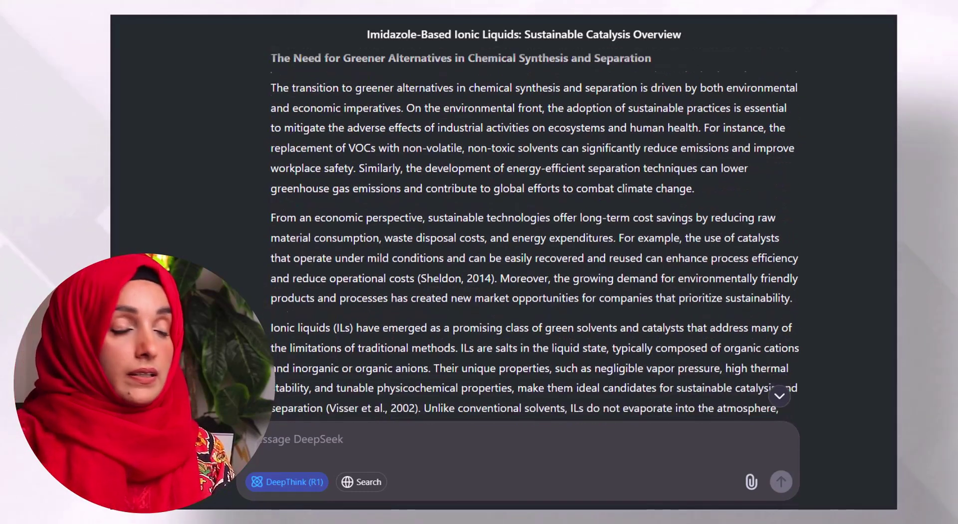
pyautogui.scroll(-2, 534, 224)
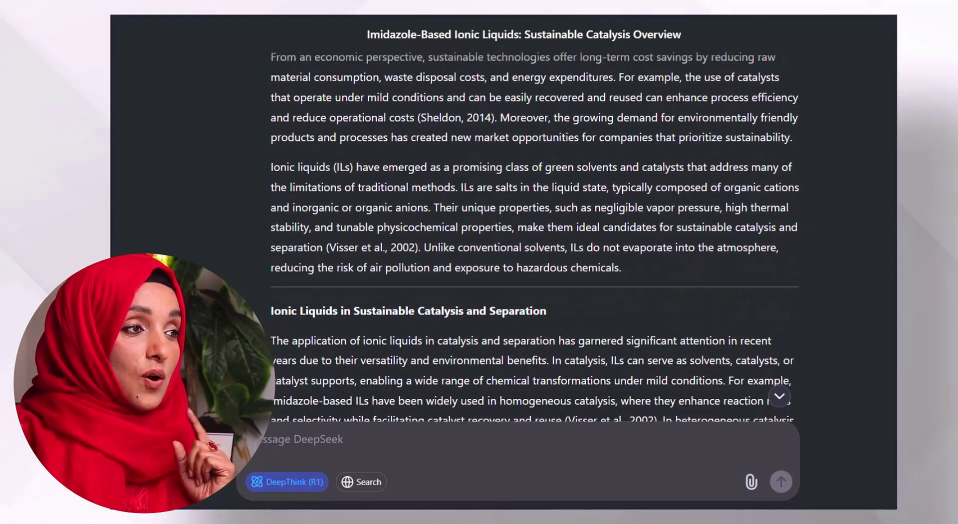
pyautogui.scroll(-2, 534, 225)
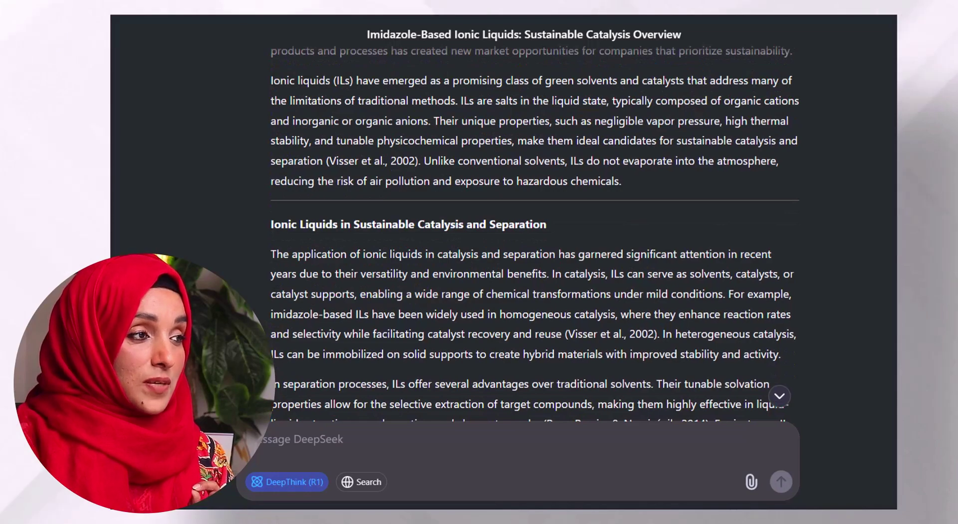
pyautogui.scroll(-3, 534, 225)
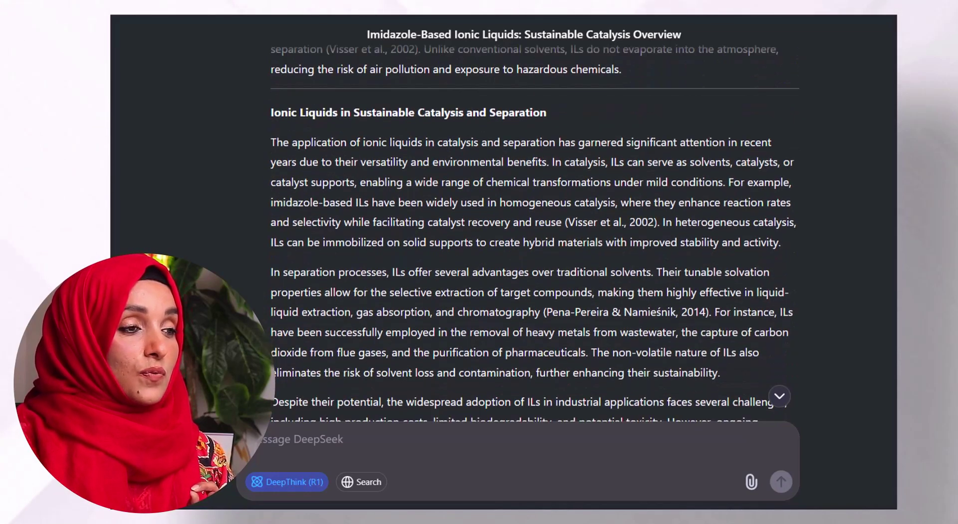
pyautogui.scroll(-7, 534, 224)
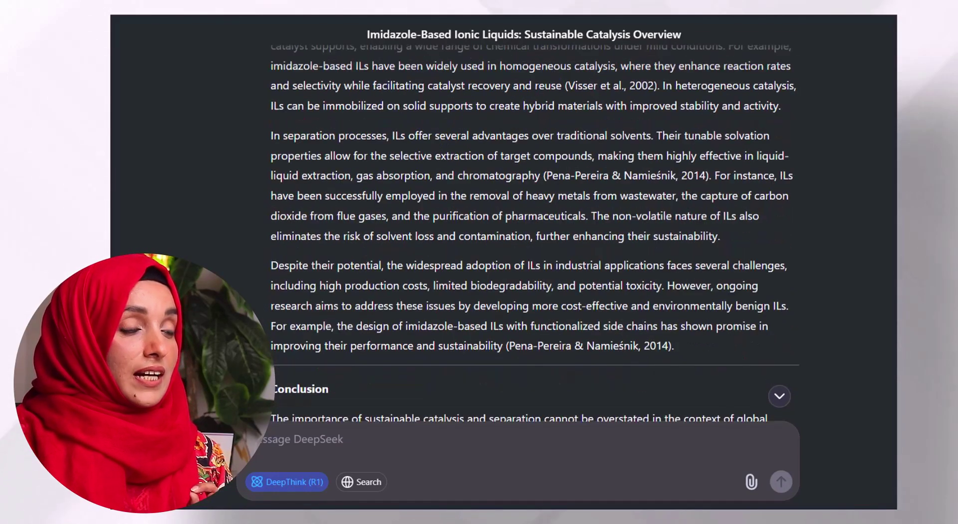
pyautogui.scroll(-9, 534, 225)
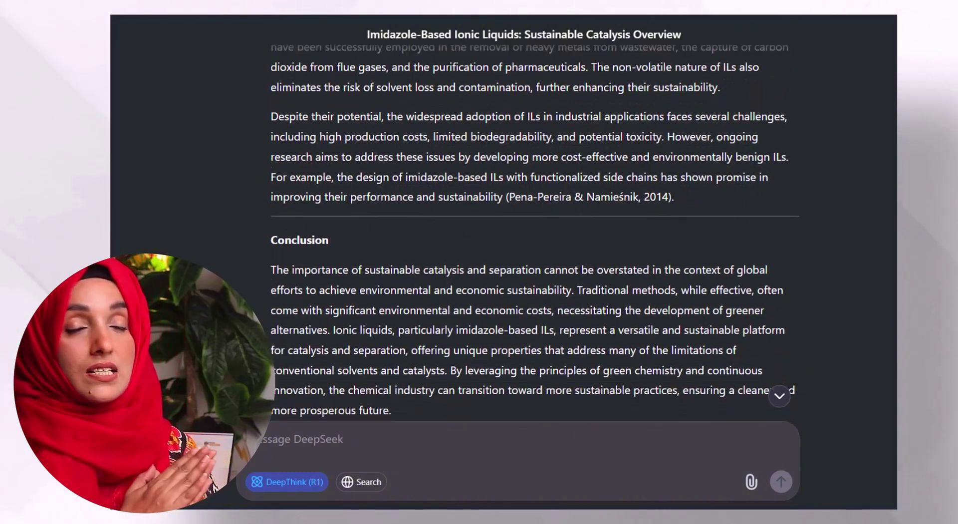
pyautogui.scroll(-9, 534, 225)
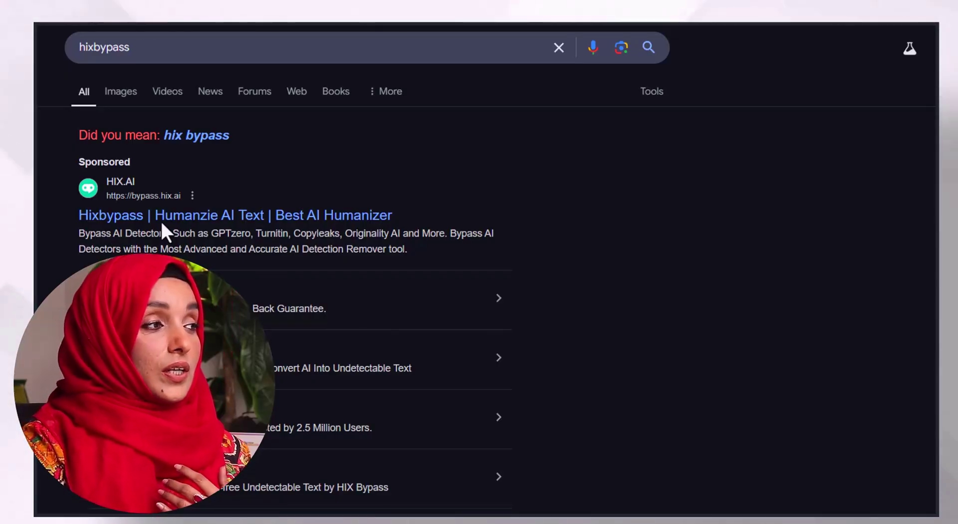
# Open the HIX Bypass humanizer site from the Google search results
pyautogui.click(160, 220)
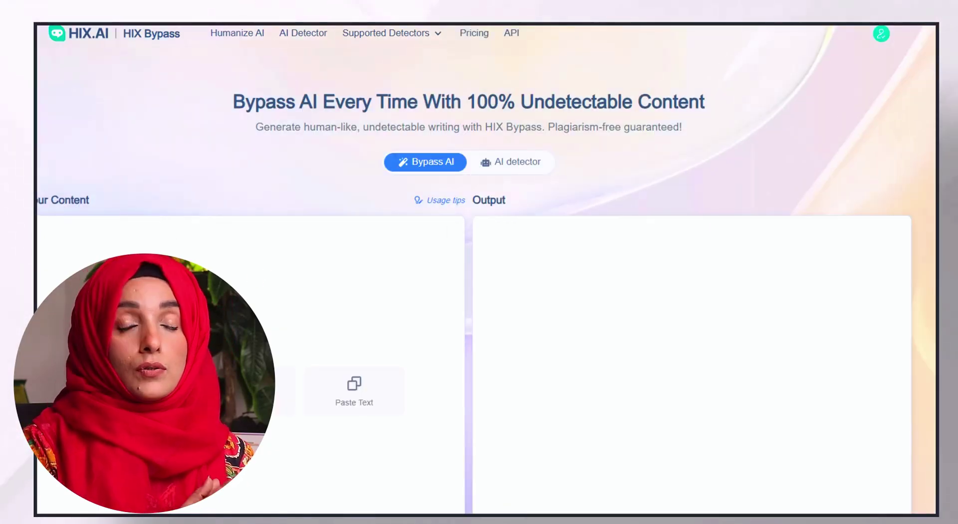
pyautogui.scroll(-3, 479, 270)
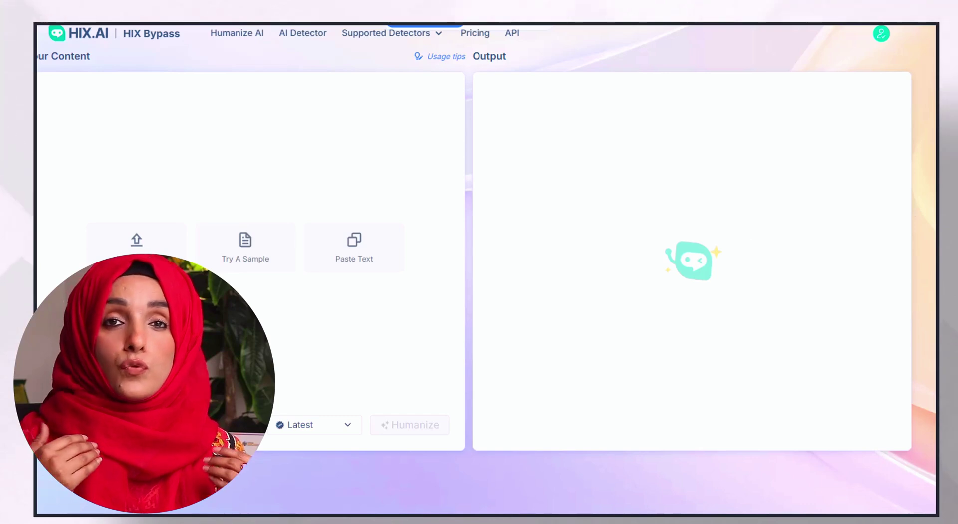
pyautogui.scroll(-3, 479, 269)
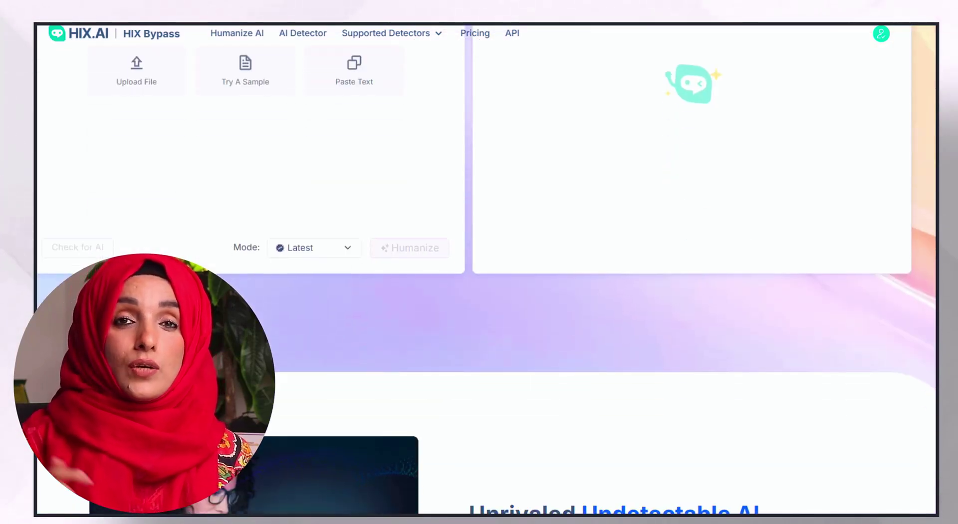
pyautogui.scroll(1, 479, 269)
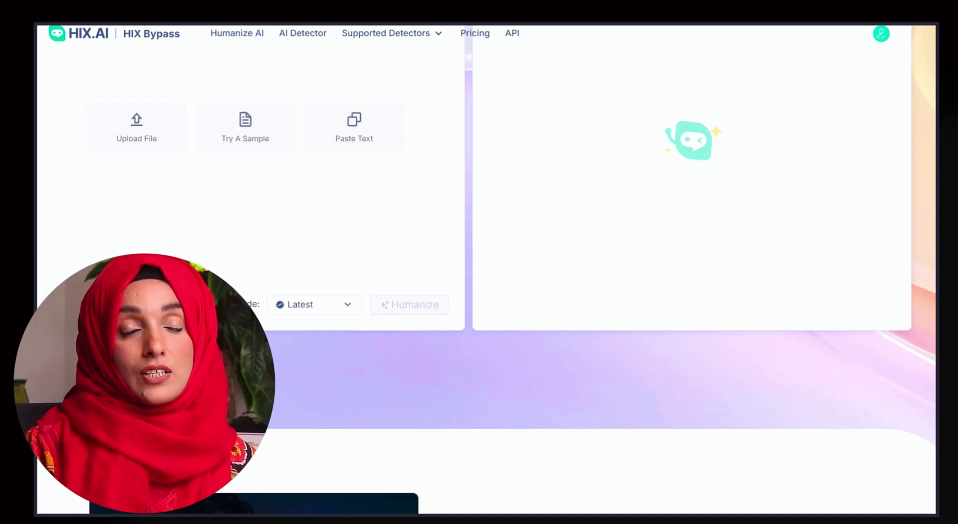
pyautogui.scroll(-4, 480, 269)
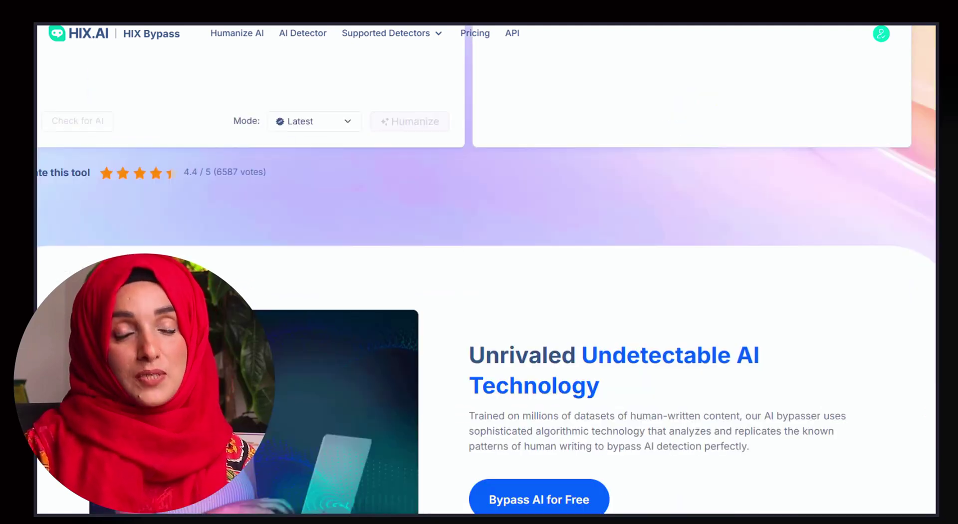